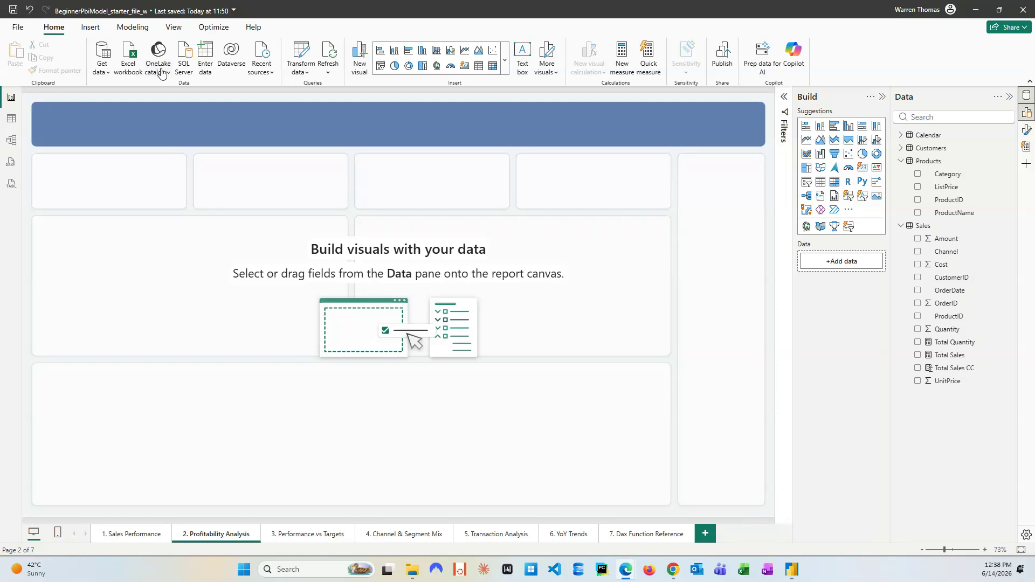
# Step: Add a Total Sales card to the report page and fit it inside the first small box below the header banner
pyautogui.click(951, 343)
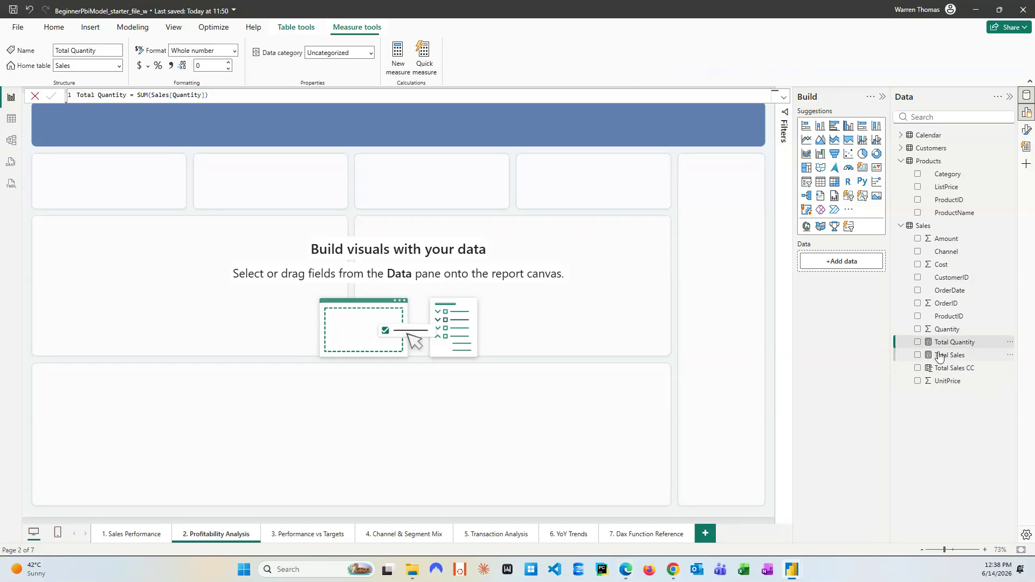
pyautogui.click(949, 355)
pyautogui.moveTo(949, 355); pyautogui.dragTo(229, 218)
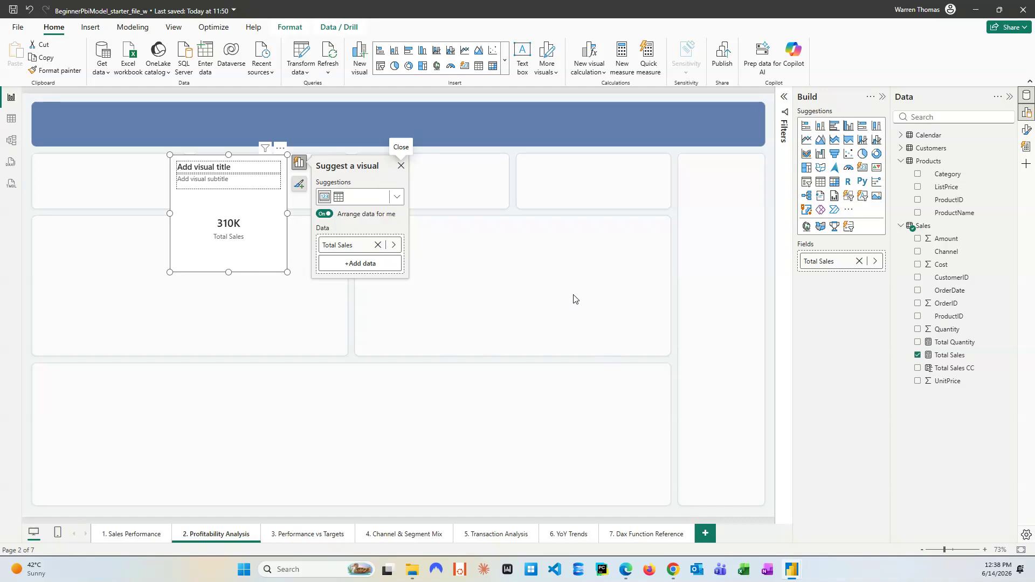
pyautogui.click(195, 313)
pyautogui.moveTo(256, 265); pyautogui.dragTo(170, 210)
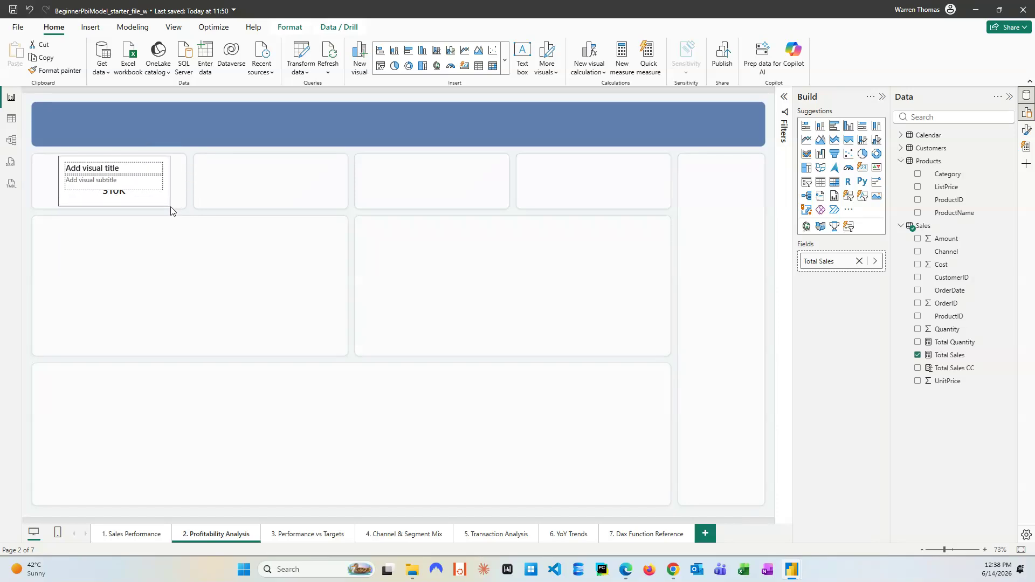
pyautogui.click(256, 344)
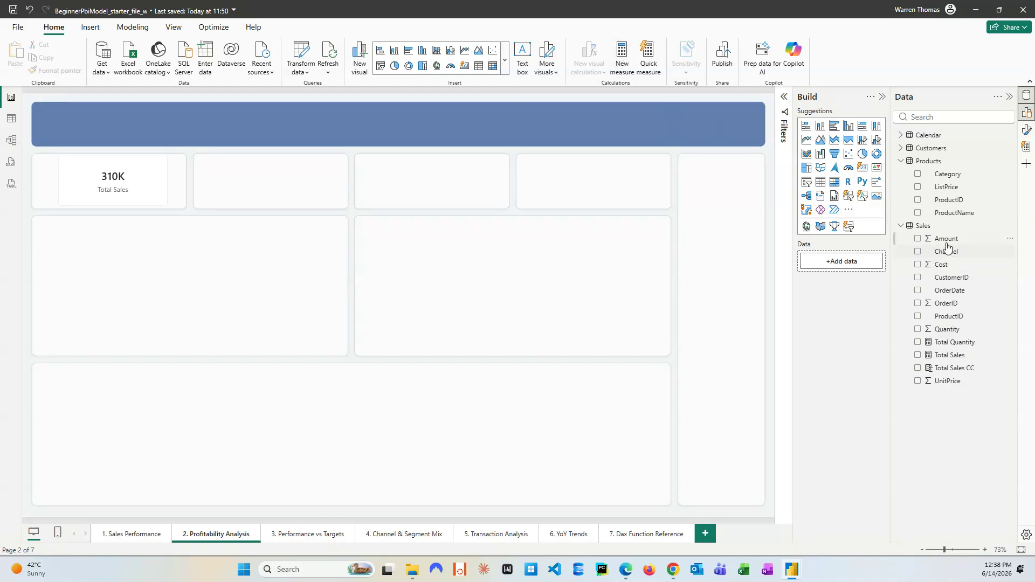
# Step: Create a measure in the Sales table defined as Total Cost = SUM(Sales[Cost])
pyautogui.click(936, 229)
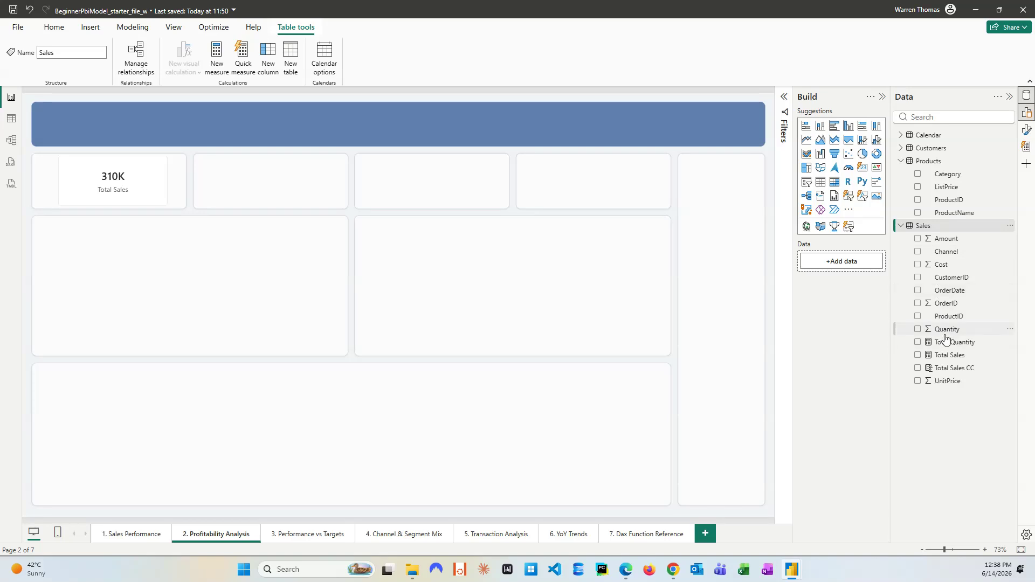
pyautogui.rightClick(931, 228)
pyautogui.click(941, 244)
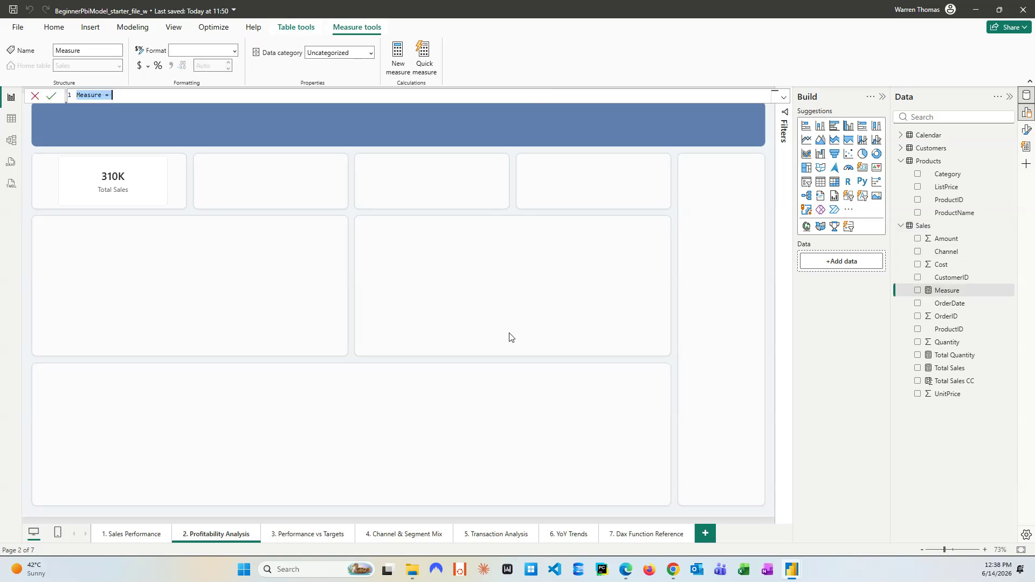
pyautogui.write('T')
pyautogui.write('SU')
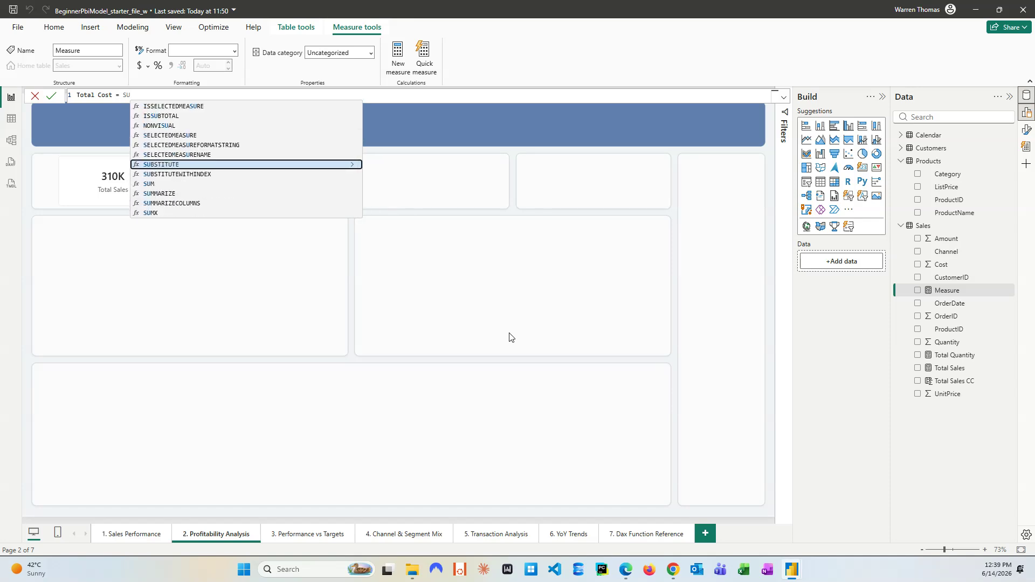
pyautogui.write('M')
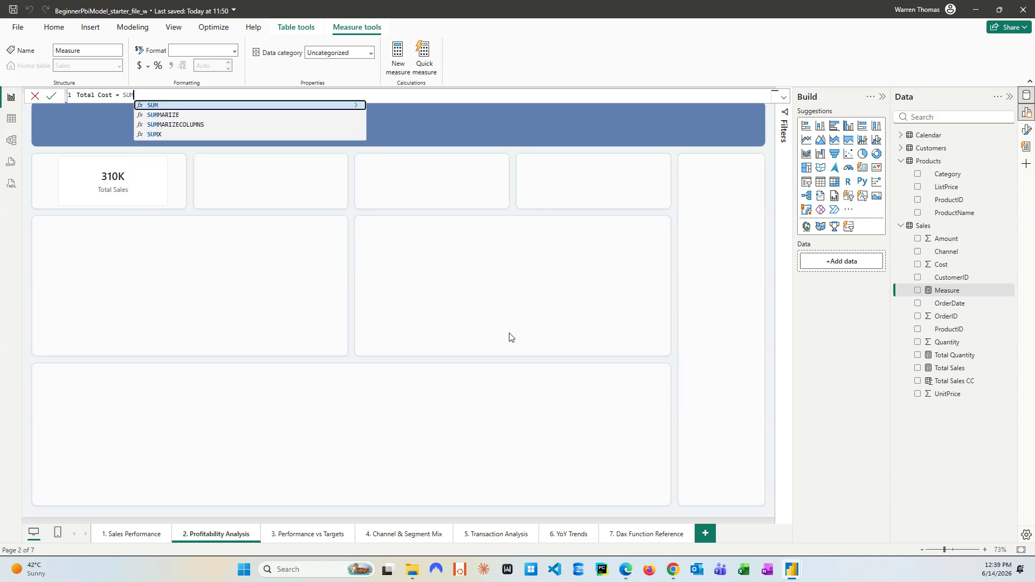
pyautogui.write('(')
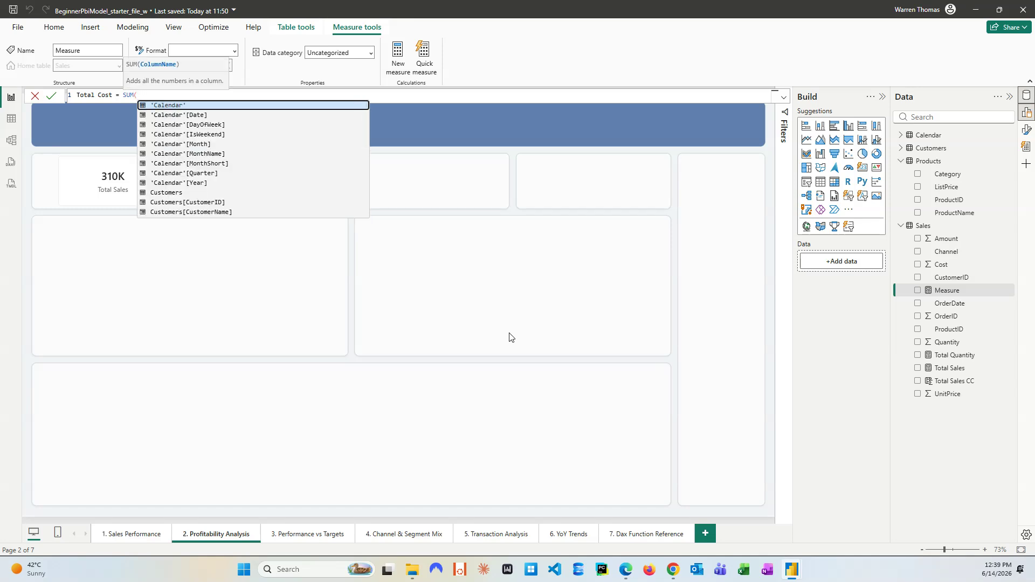
pyautogui.write('sales')
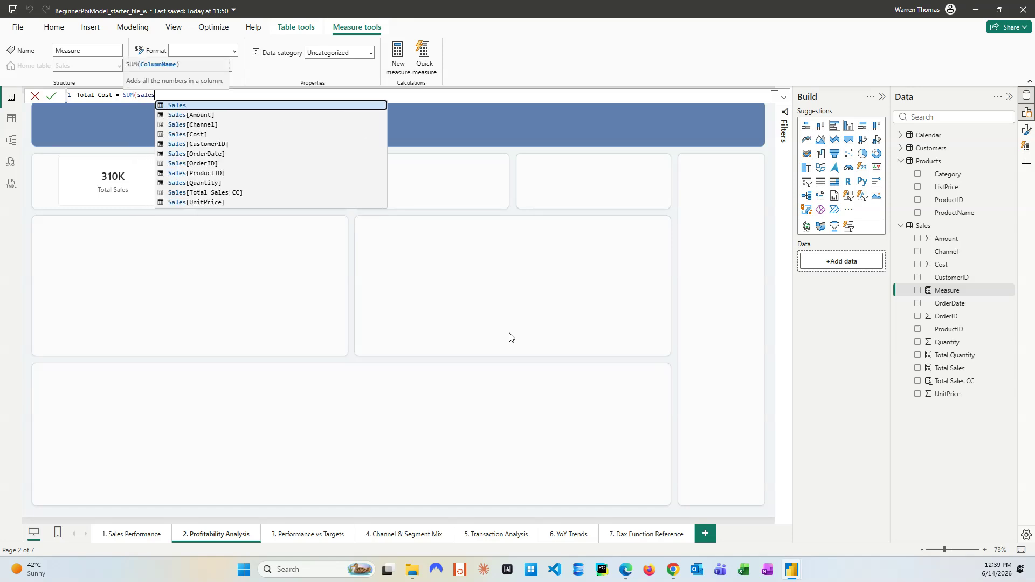
pyautogui.press('Down')
pyautogui.press('Down')
pyautogui.press('Down')
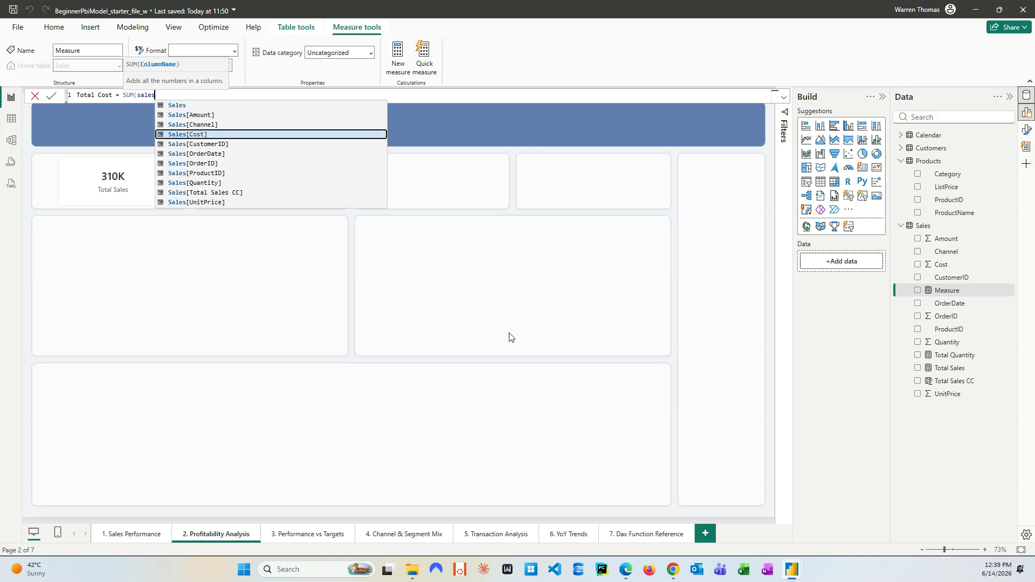
pyautogui.press('Tab')
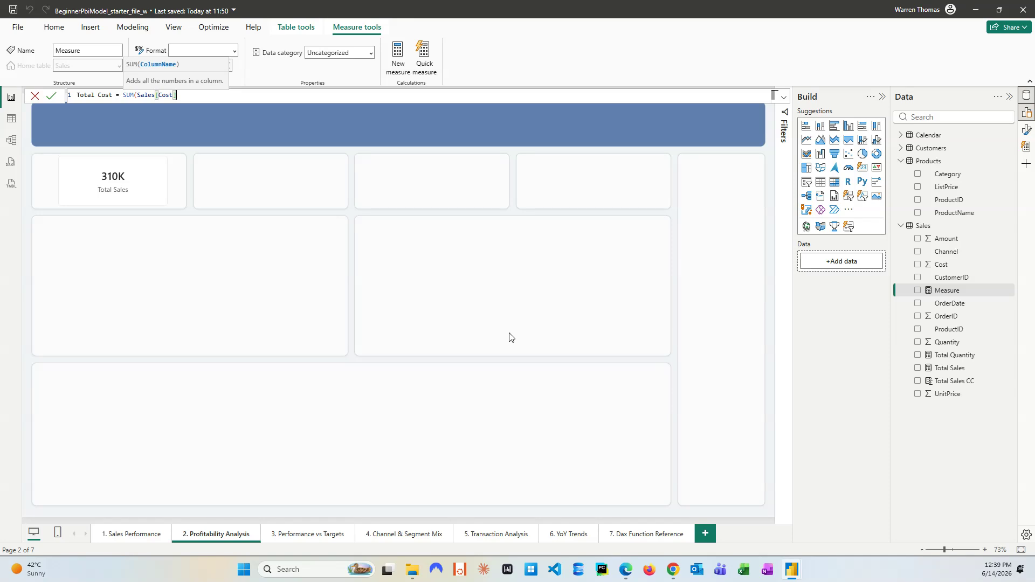
pyautogui.write(')')
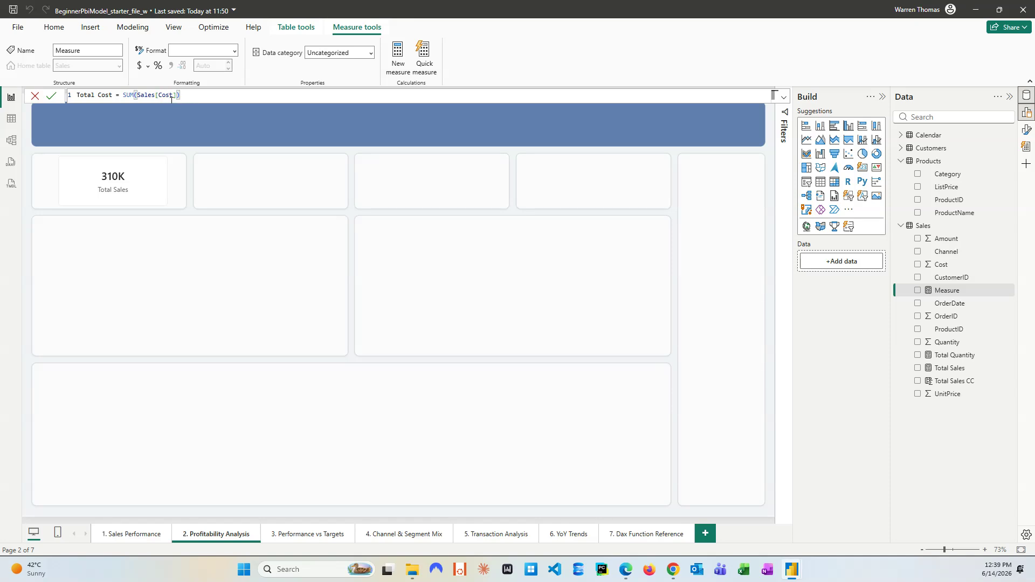
pyautogui.press('Return')
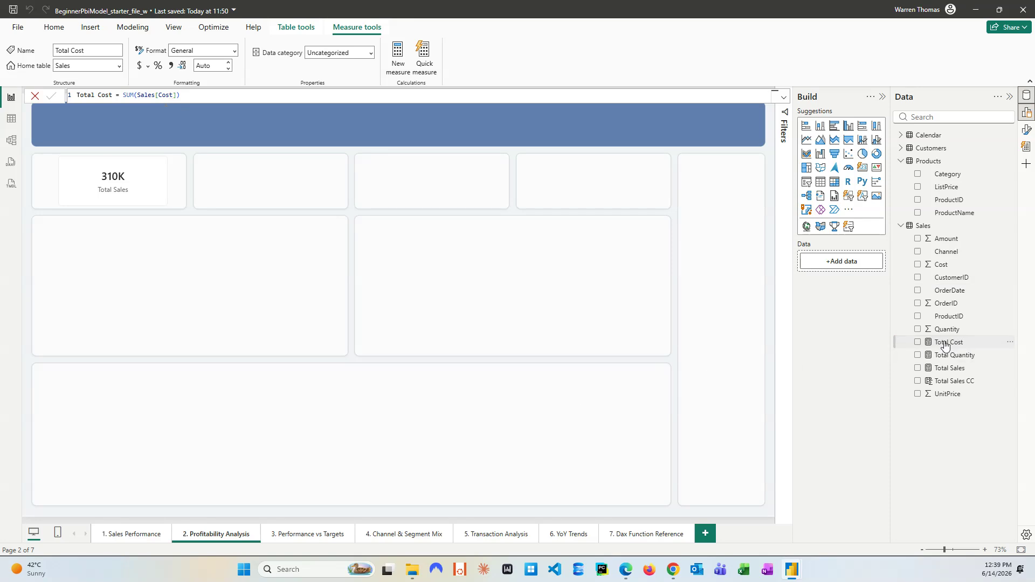
# Step: Add a Total Cost card and fit it inside the second small box, beside the Total Sales card
pyautogui.moveTo(945, 345); pyautogui.dragTo(316, 252)
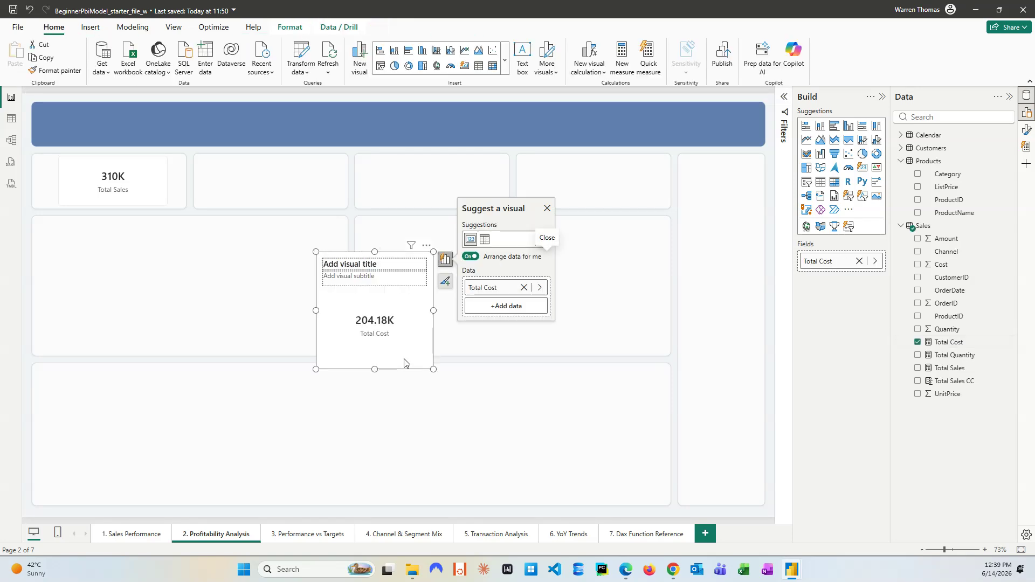
pyautogui.moveTo(431, 368); pyautogui.dragTo(304, 230)
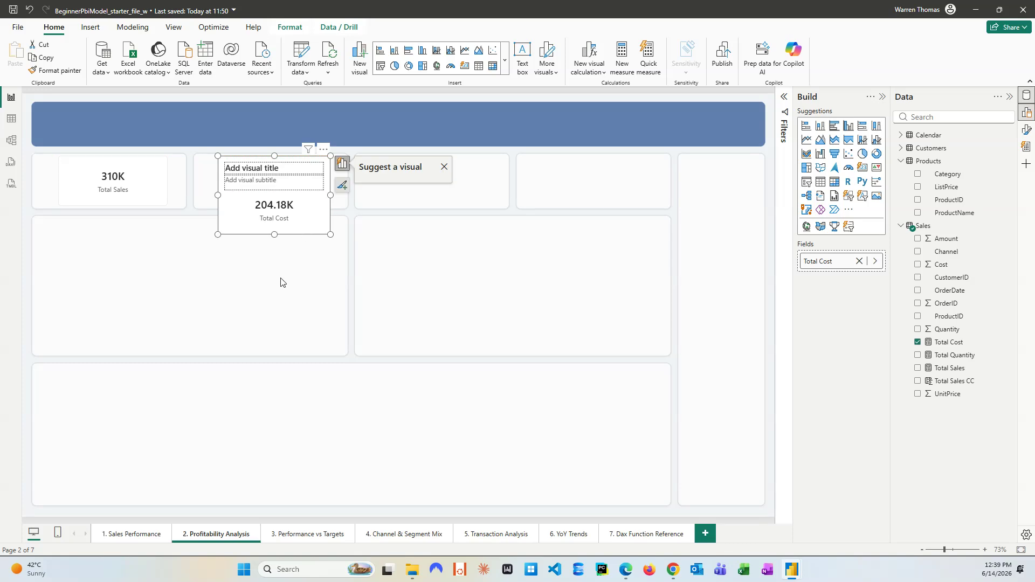
pyautogui.click(283, 315)
pyautogui.click(283, 232)
pyautogui.moveTo(274, 235); pyautogui.dragTo(279, 207)
pyautogui.click(257, 293)
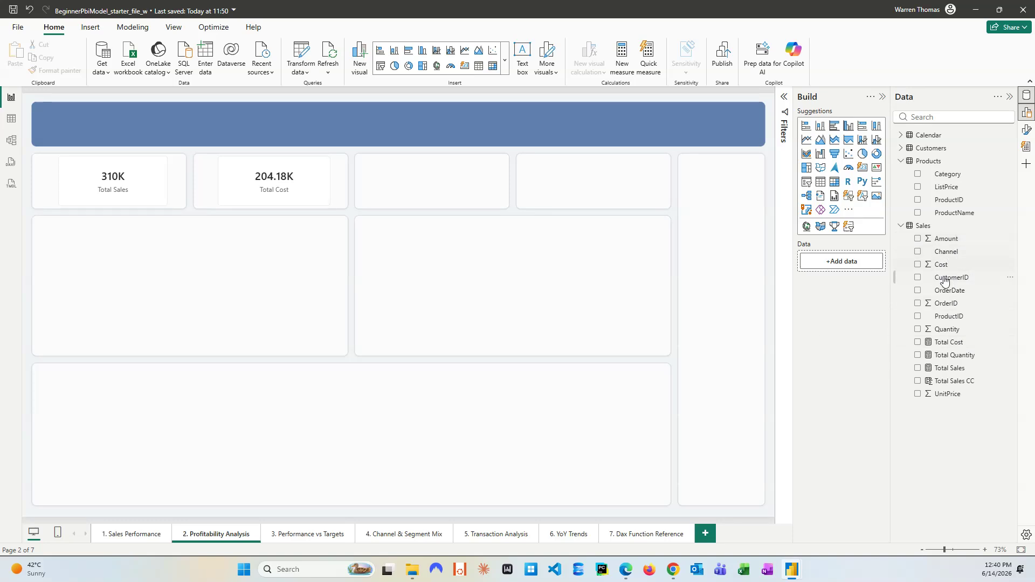
# Step: Add a card for the Cost column of the Sales table and check its summarization options, keeping Sum
pyautogui.moveTo(941, 264); pyautogui.dragTo(561, 297)
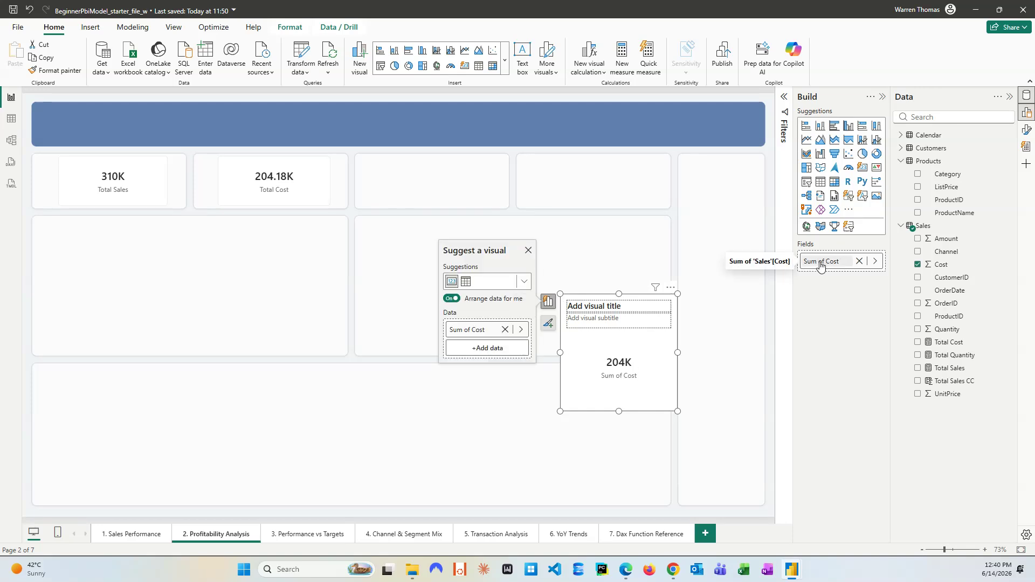
pyautogui.click(876, 262)
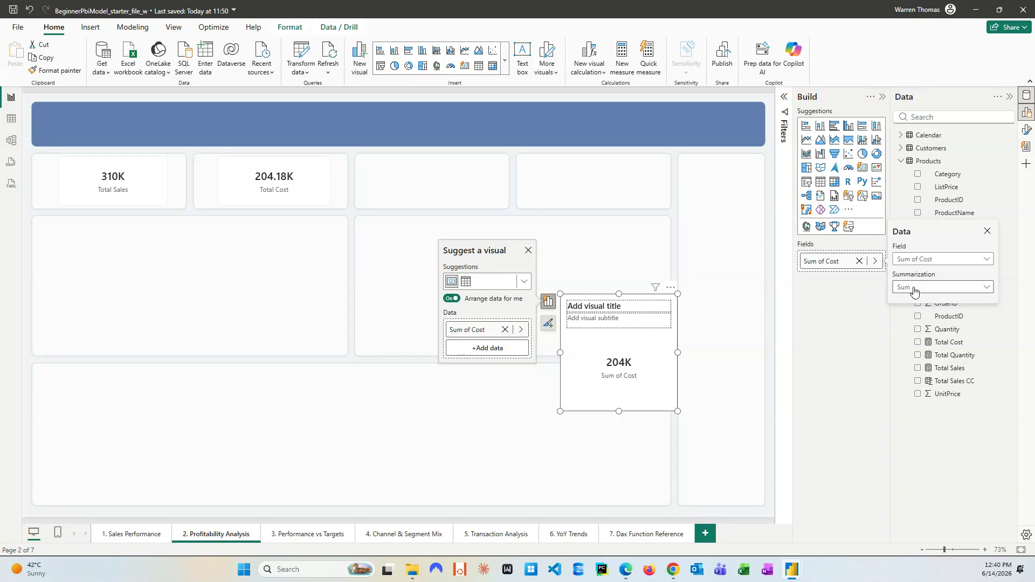
pyautogui.click(971, 294)
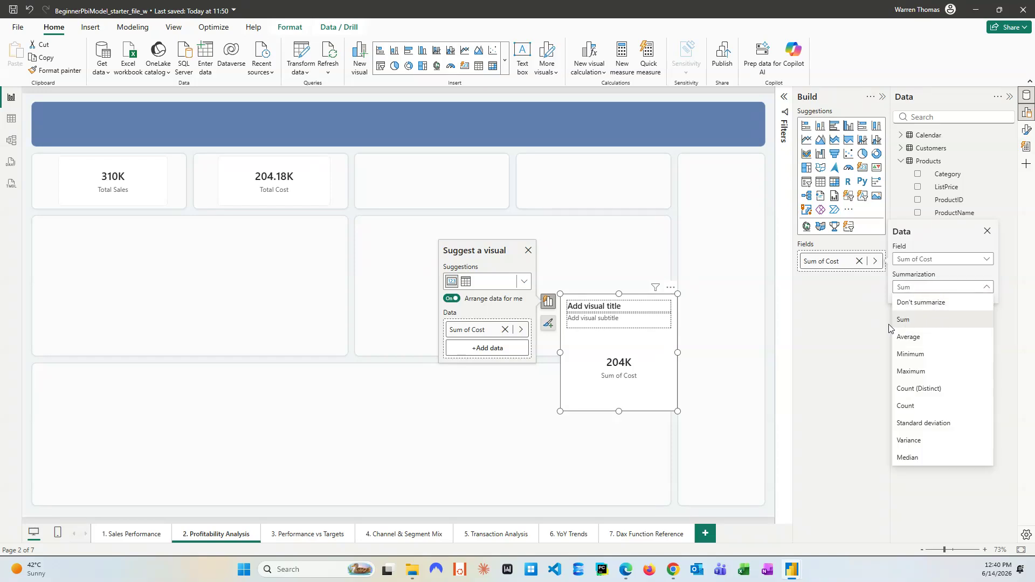
pyautogui.click(885, 330)
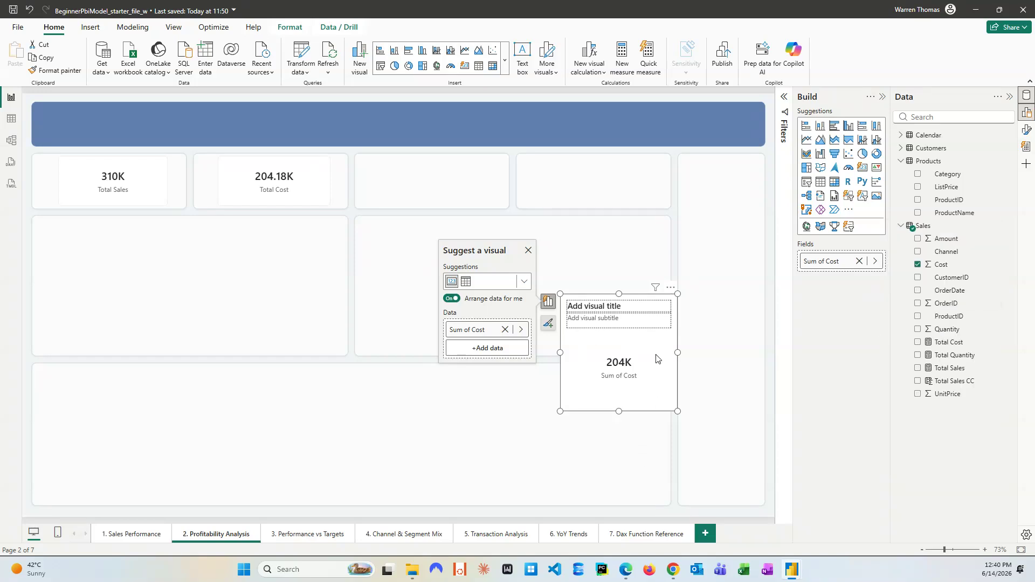
# Step: Move the Sum of Cost card into the second panel of the middle row and reduce its height
pyautogui.click(691, 336)
pyautogui.moveTo(624, 372); pyautogui.dragTo(467, 303)
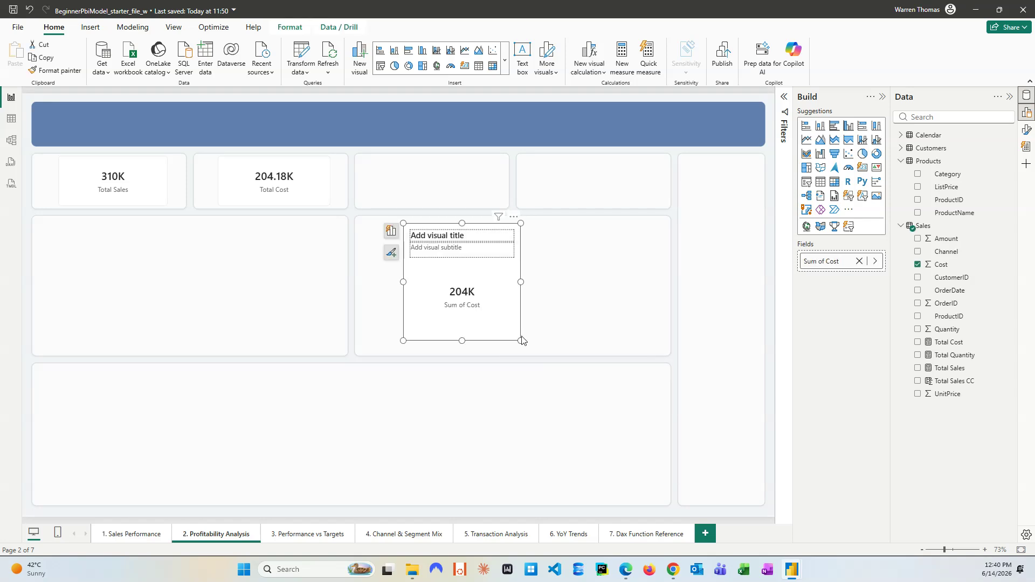
pyautogui.moveTo(520, 338); pyautogui.dragTo(521, 296)
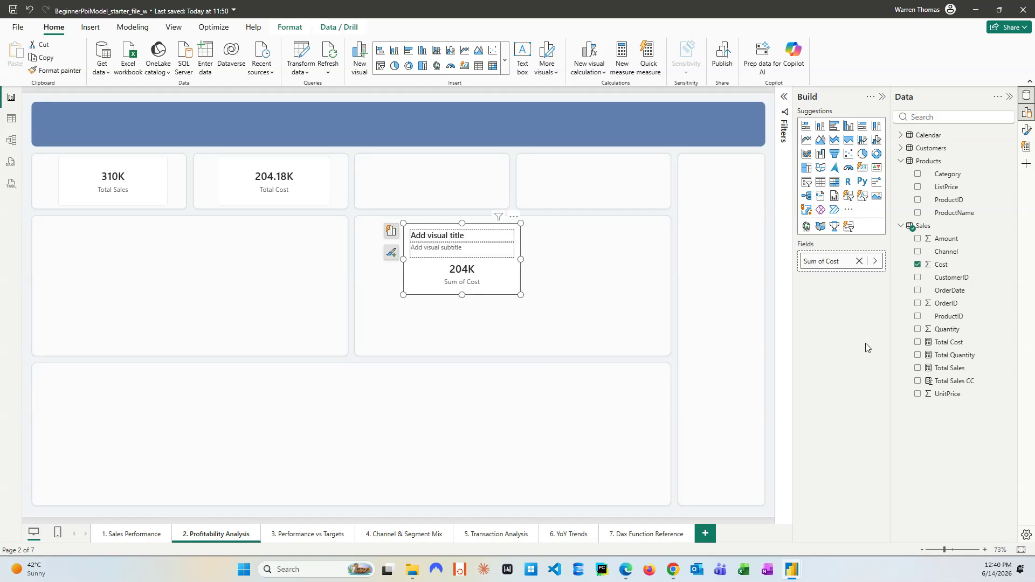
pyautogui.click(455, 339)
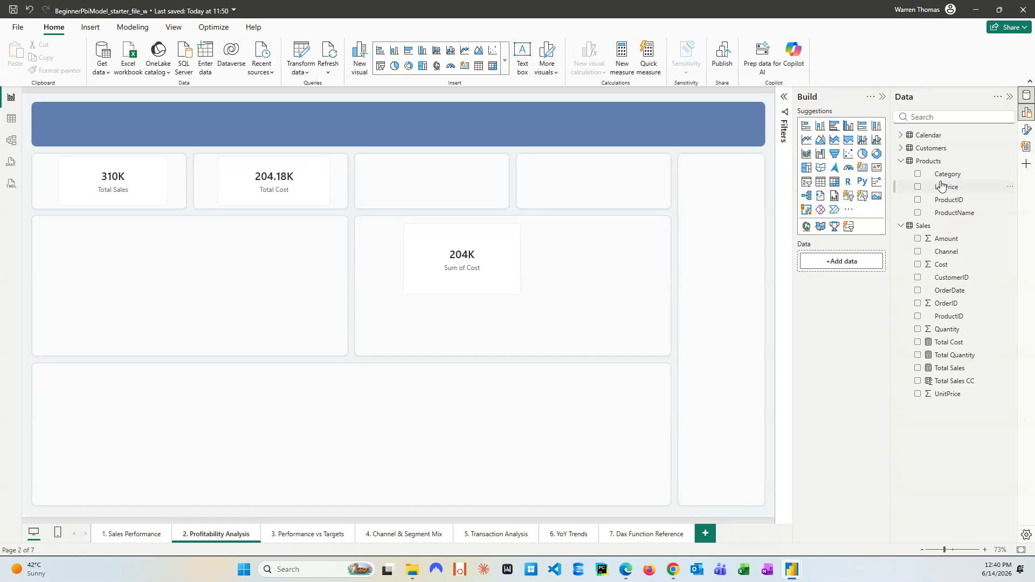
# Step: Add a table of the product Category field to the first panel of the middle row
pyautogui.moveTo(951, 179); pyautogui.dragTo(229, 267)
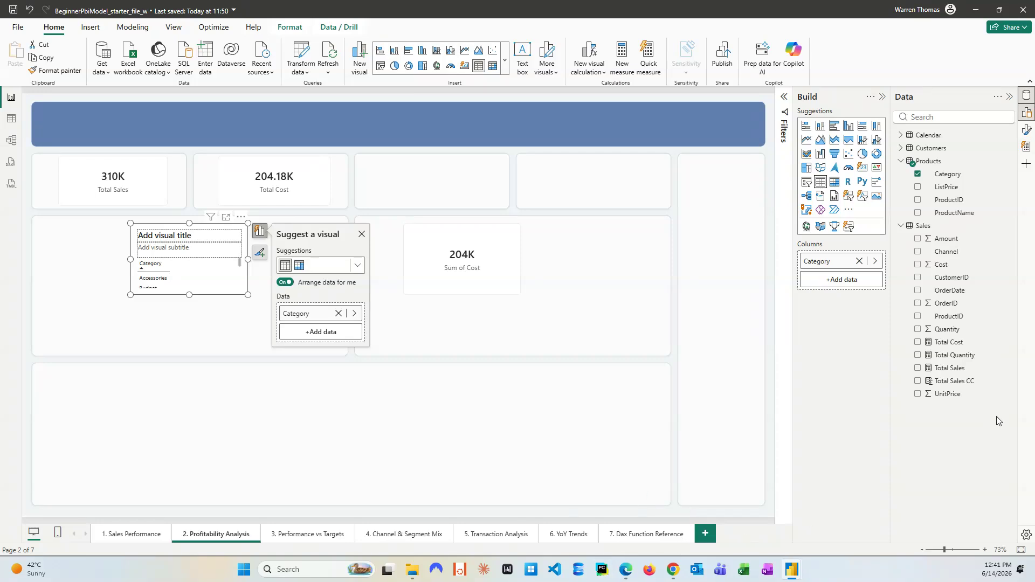
# Step: Start a new measure in the Sales table defined as Total Profit = SUM(Sales[Amount])
pyautogui.click(923, 226)
pyautogui.rightClick(931, 227)
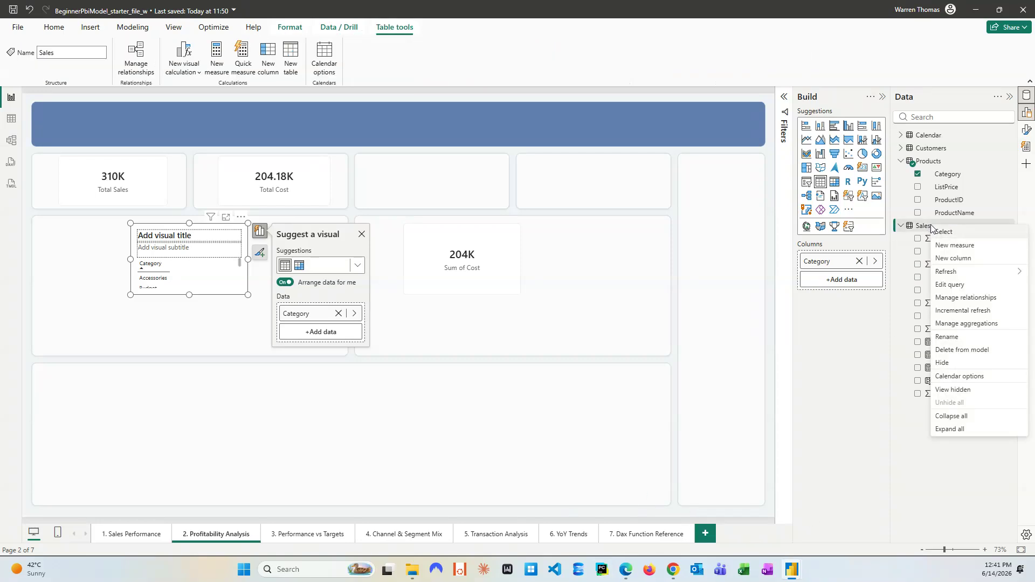
pyautogui.click(958, 245)
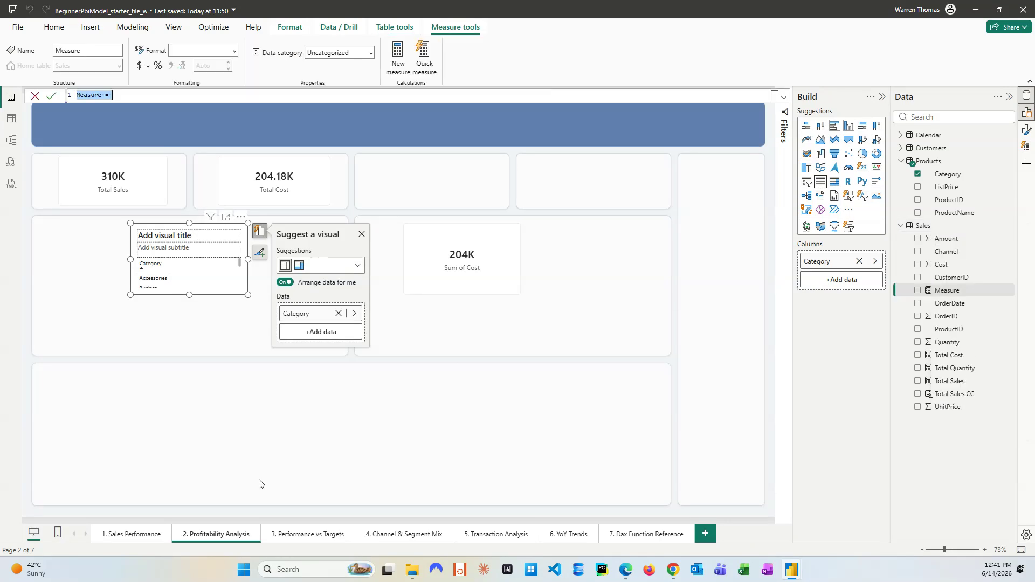
pyautogui.write('Total Profit')
pyautogui.write('SUM(')
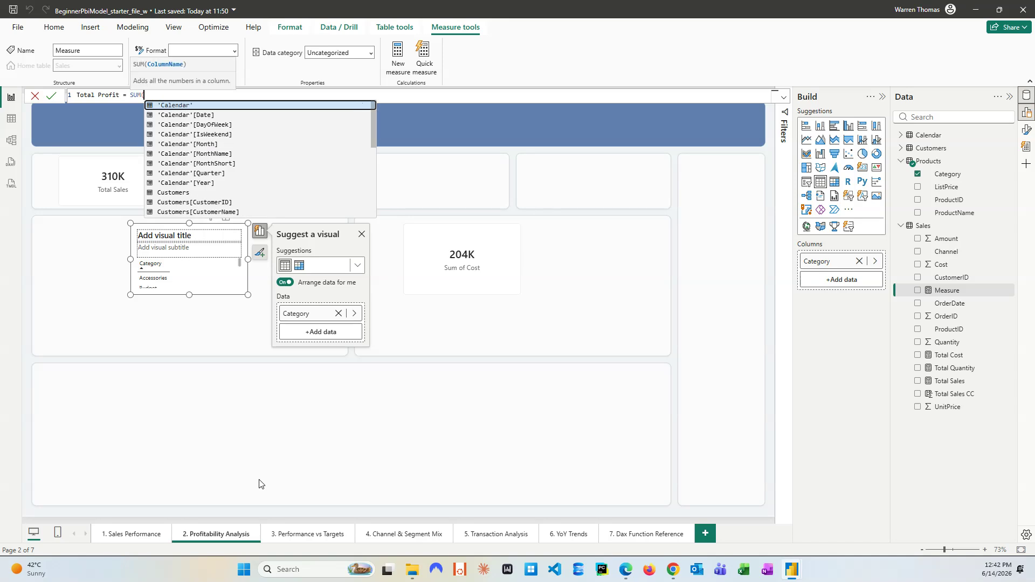
pyautogui.write('sal')
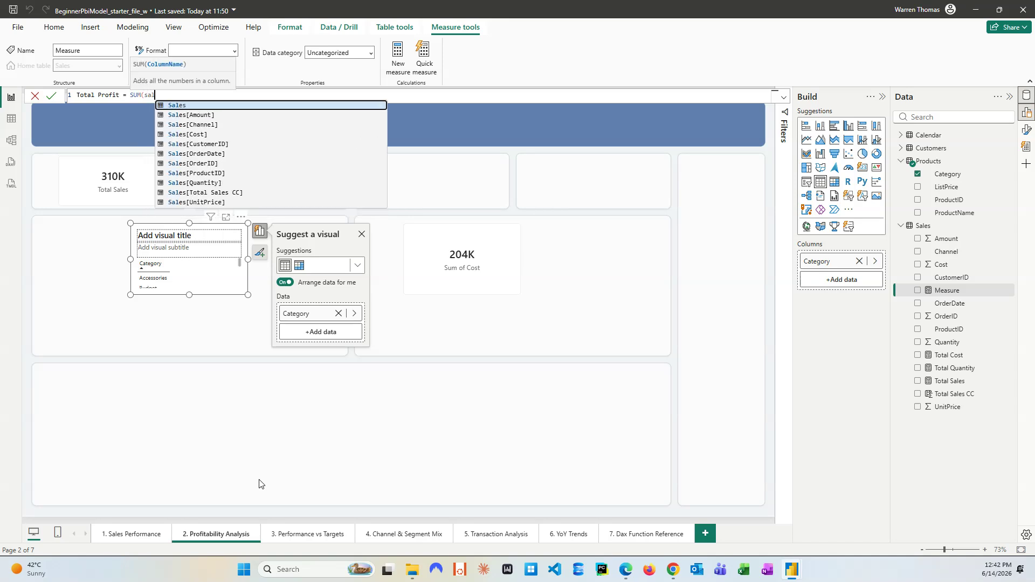
pyautogui.write('e')
pyautogui.press('Down')
pyautogui.press('Tab')
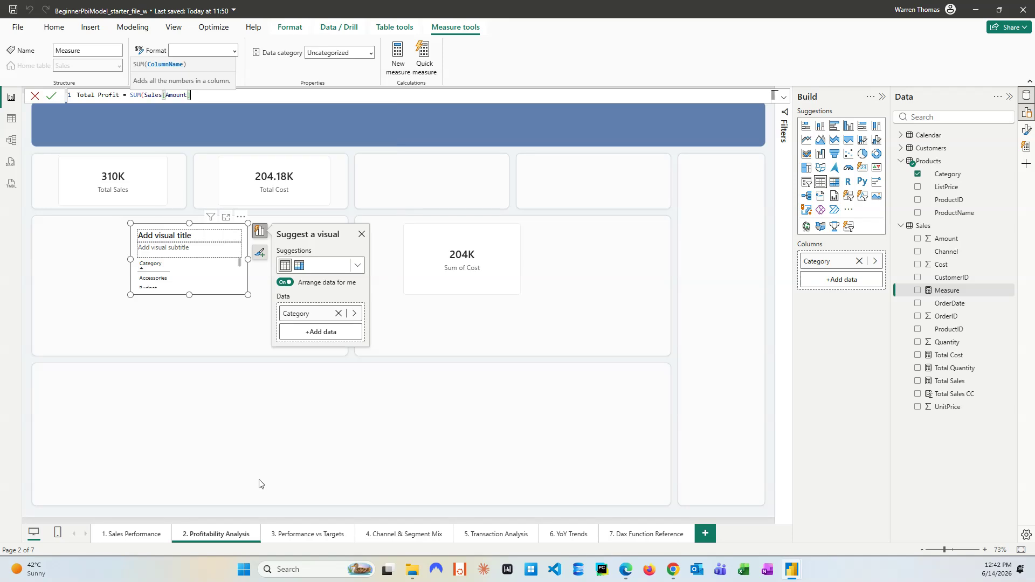
pyautogui.write(')')
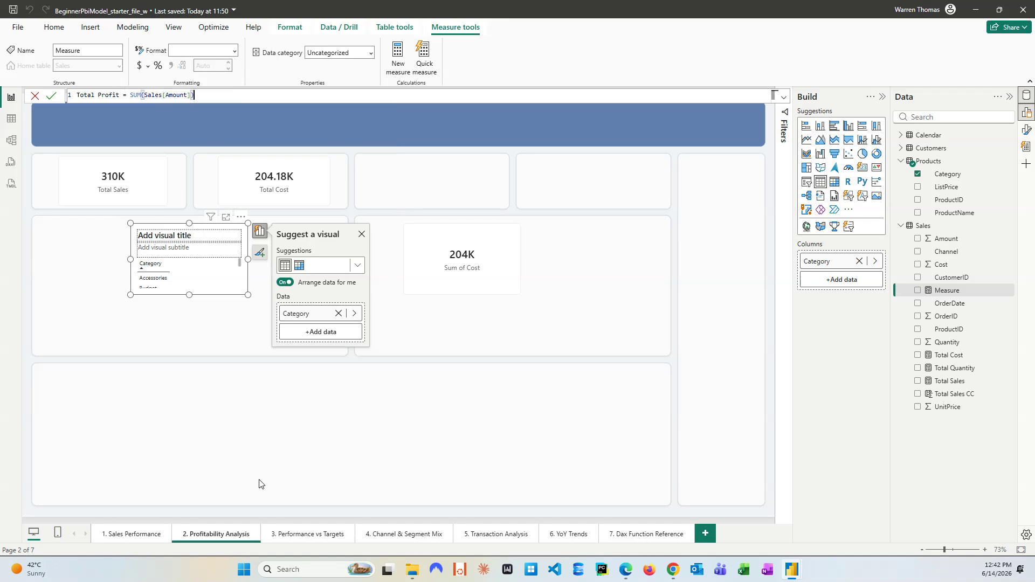
# Step: Complete the Total Profit formula by subtracting SUM(Sales[Cost]) from the sales amount sum, and commit the measure
pyautogui.write(' -')
pyautogui.write(' SUM')
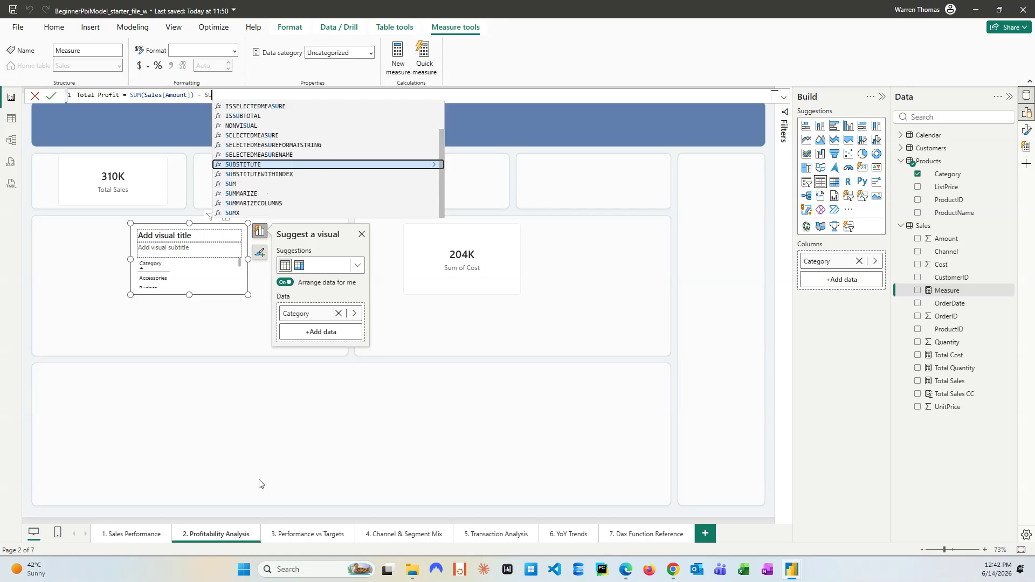
pyautogui.write('(sales')
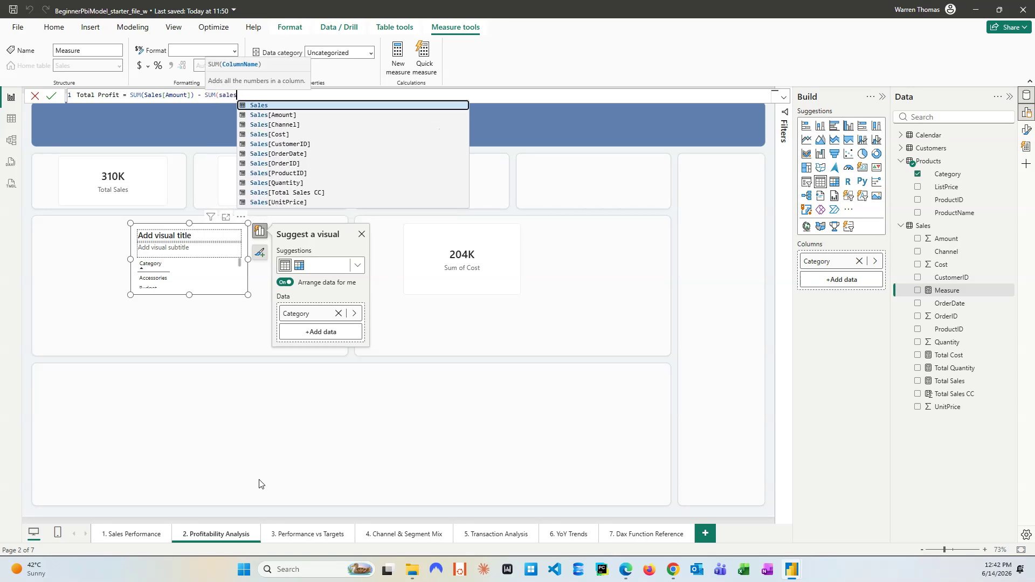
pyautogui.press('Down')
pyautogui.press('Down')
pyautogui.press('Down')
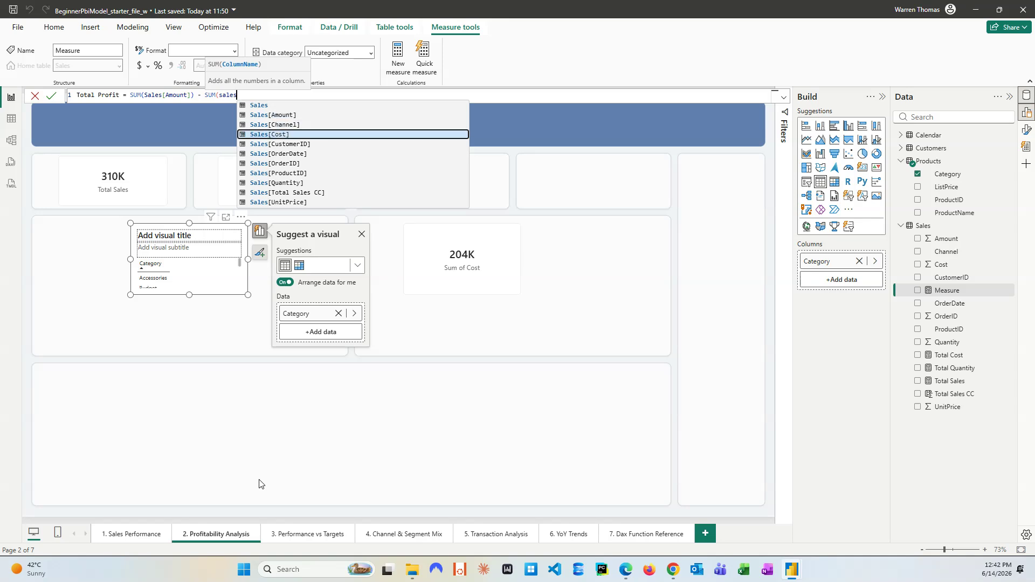
pyautogui.press('Tab')
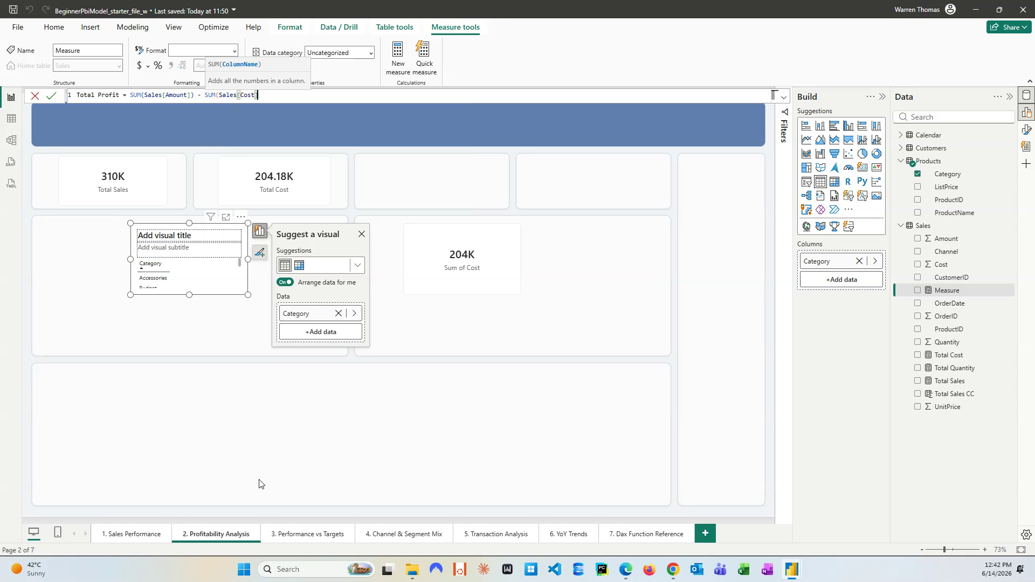
pyautogui.write(')')
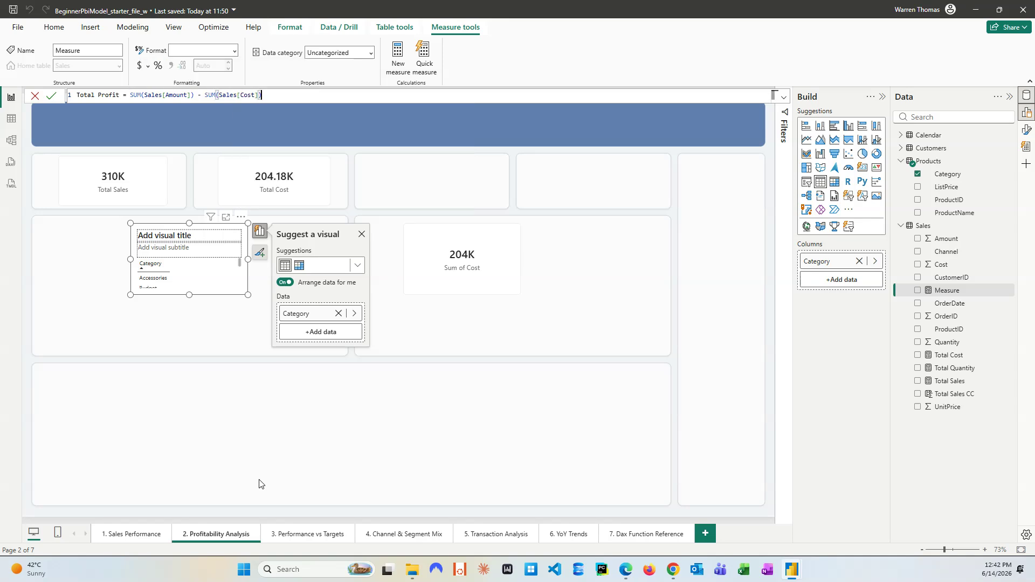
pyautogui.press('Return')
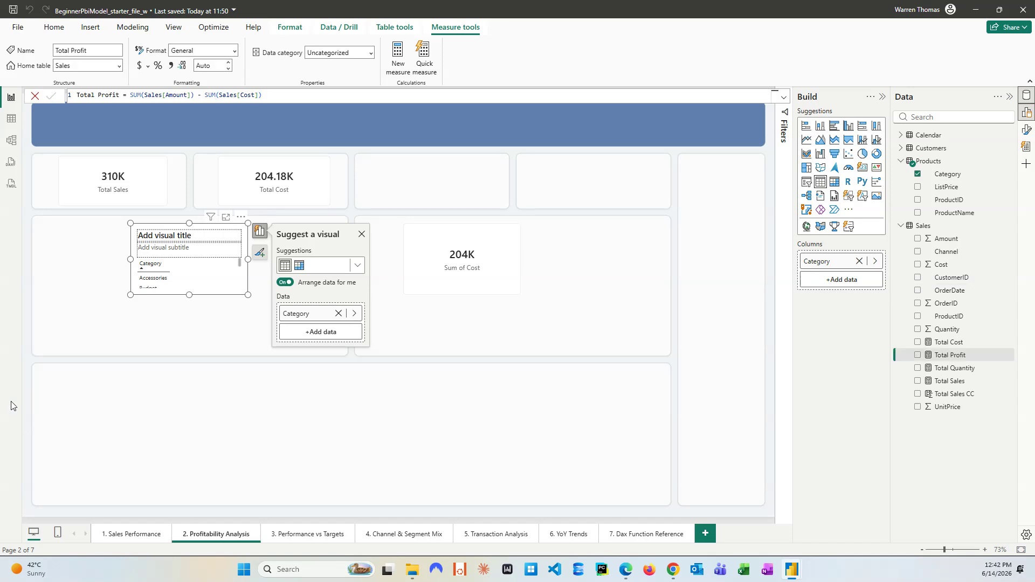
pyautogui.moveTo(130, 94); pyautogui.dragTo(188, 94)
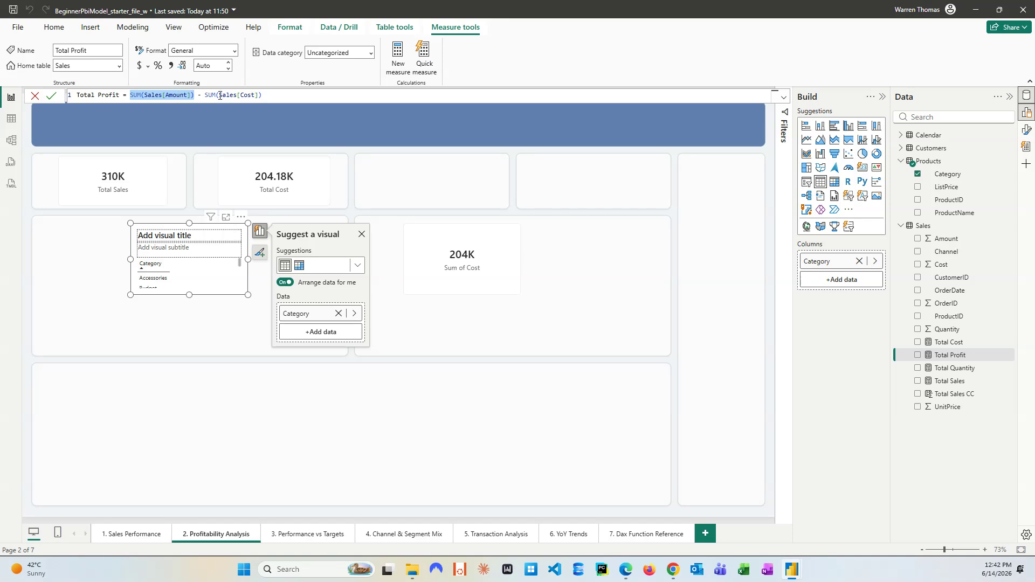
pyautogui.click(269, 95)
pyautogui.press('Return')
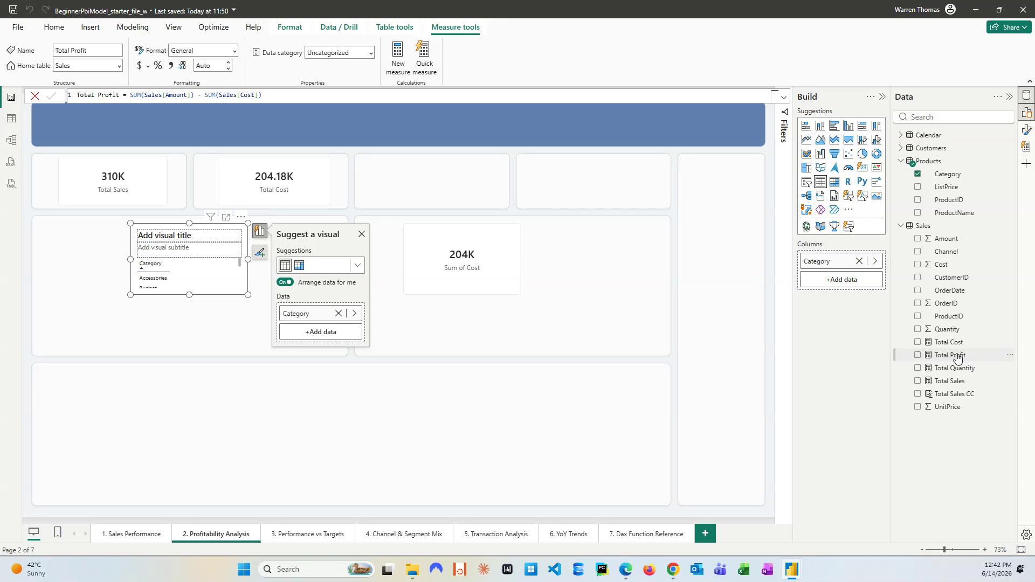
# Step: Add a card for the Total Profit measure to the third panel of the top row and resize it to fit
pyautogui.moveTo(957, 358); pyautogui.dragTo(596, 330)
pyautogui.moveTo(659, 401); pyautogui.dragTo(420, 235)
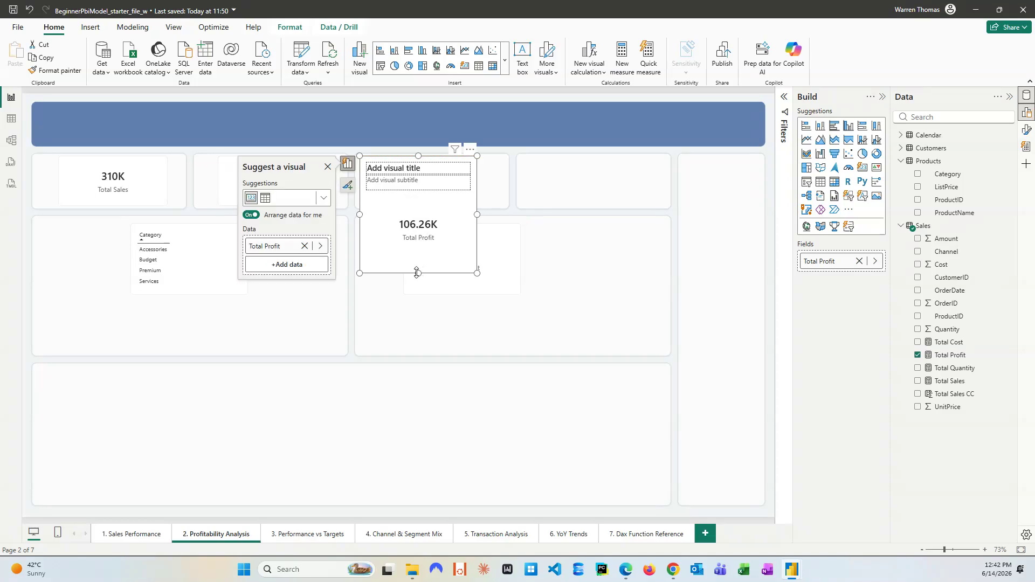
pyautogui.moveTo(418, 273); pyautogui.dragTo(409, 204)
pyautogui.click(301, 266)
pyautogui.click(256, 308)
pyautogui.click(223, 314)
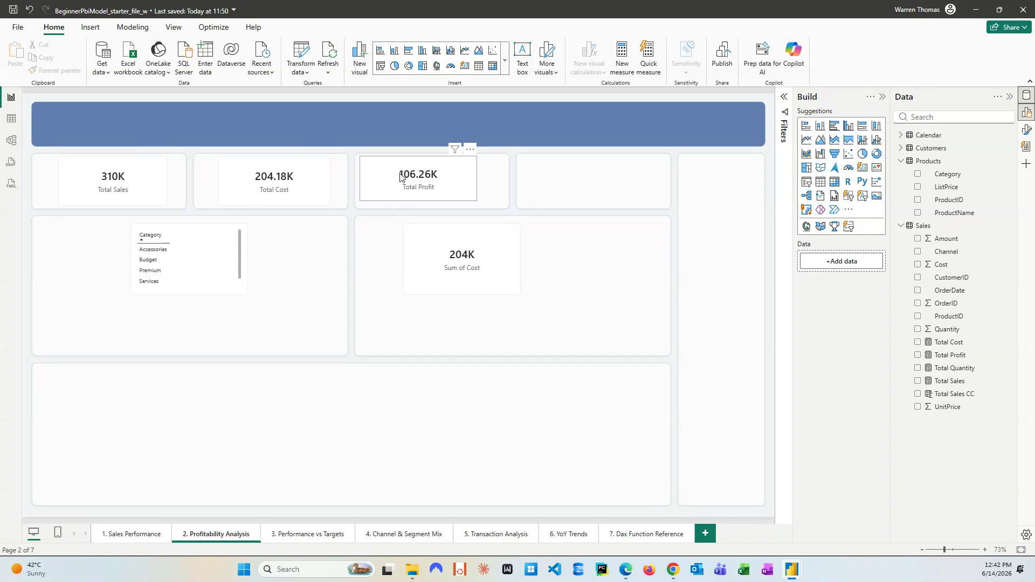
pyautogui.click(443, 190)
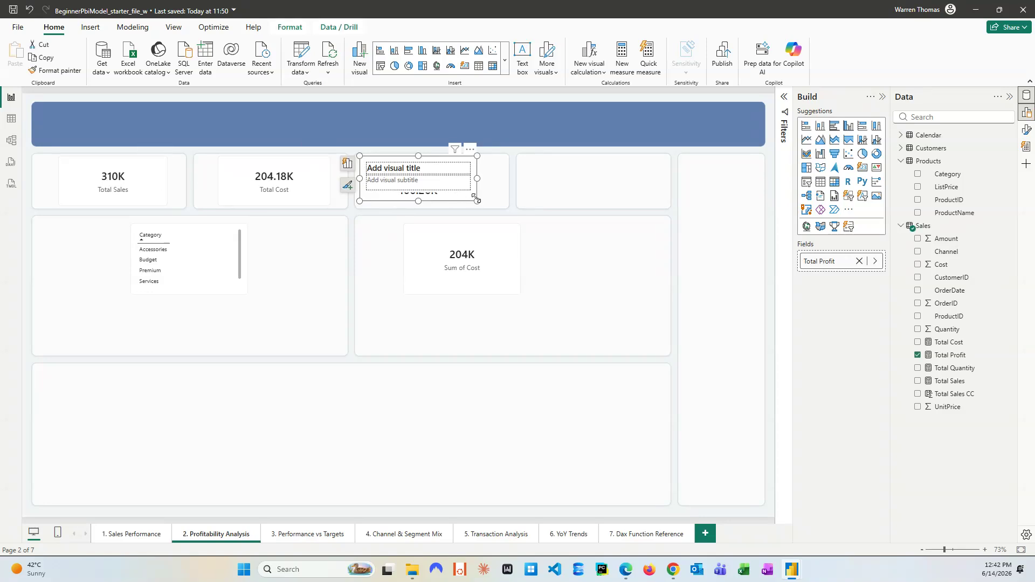
pyautogui.click(507, 200)
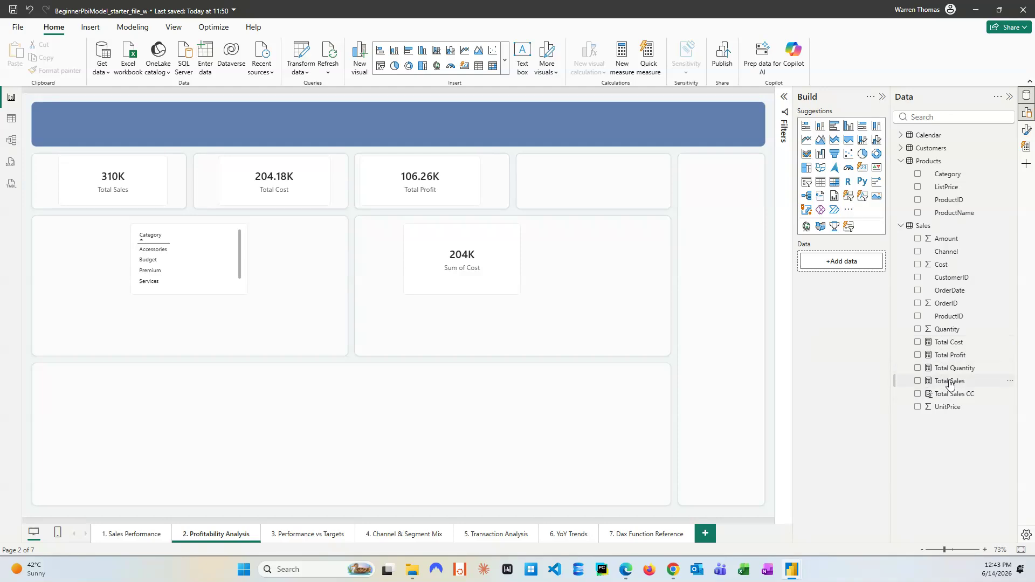
# Step: Rename the Total Profit measure to Total Profit v1 in its formula
pyautogui.click(950, 355)
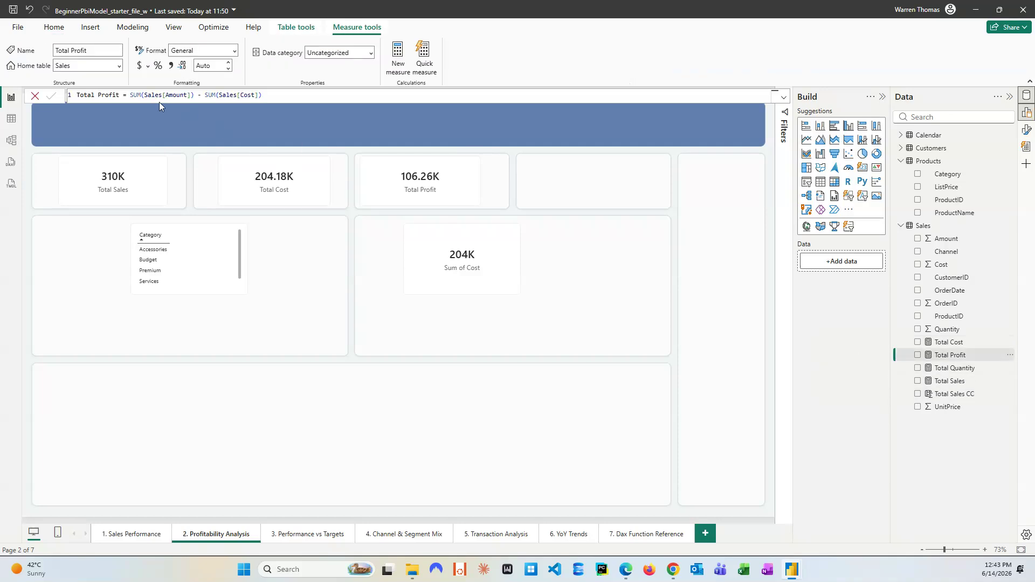
pyautogui.click(120, 94)
pyautogui.write('v1')
pyautogui.press('Return')
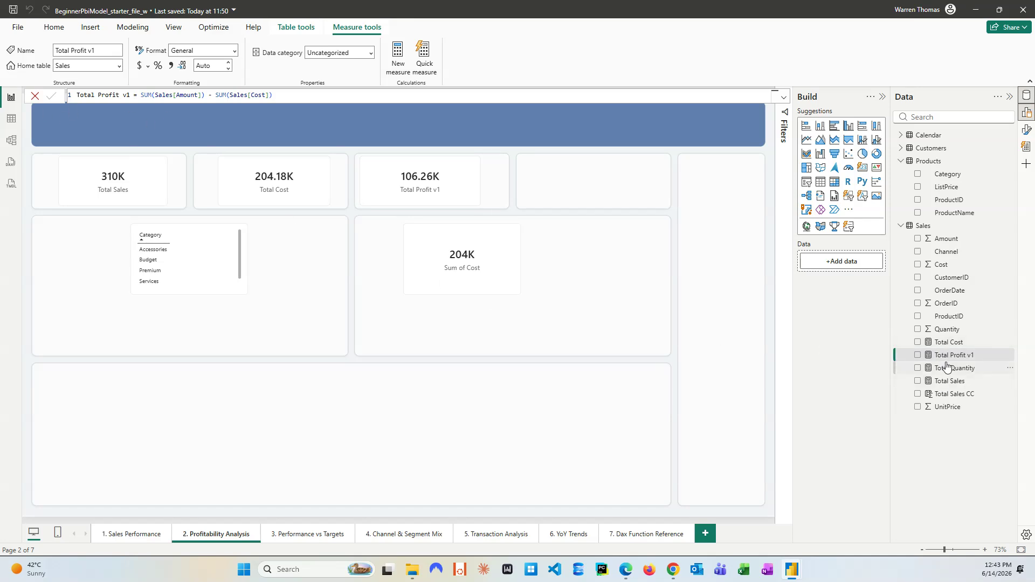
# Step: Create a Sales table measure Total Profit = [Total Sales] - [Total Cost] and place it as a card between the middle row's panels
pyautogui.rightClick(939, 231)
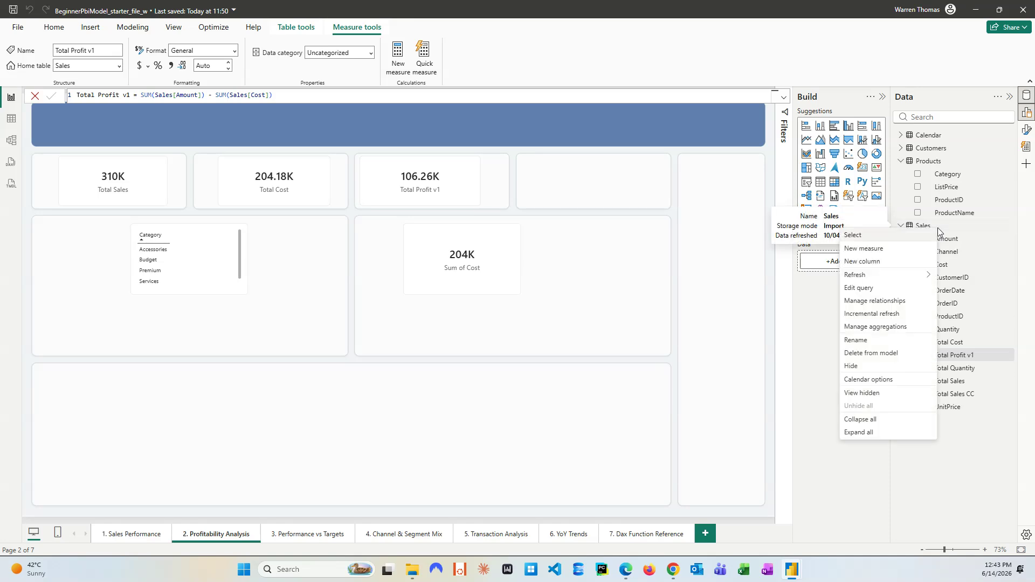
pyautogui.click(863, 248)
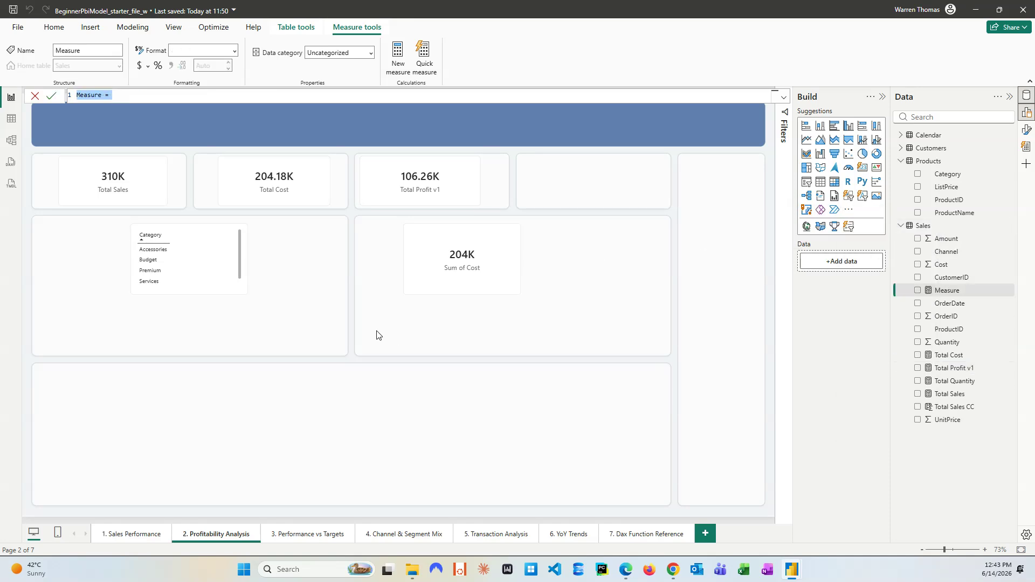
pyautogui.write('Total Profit = [')
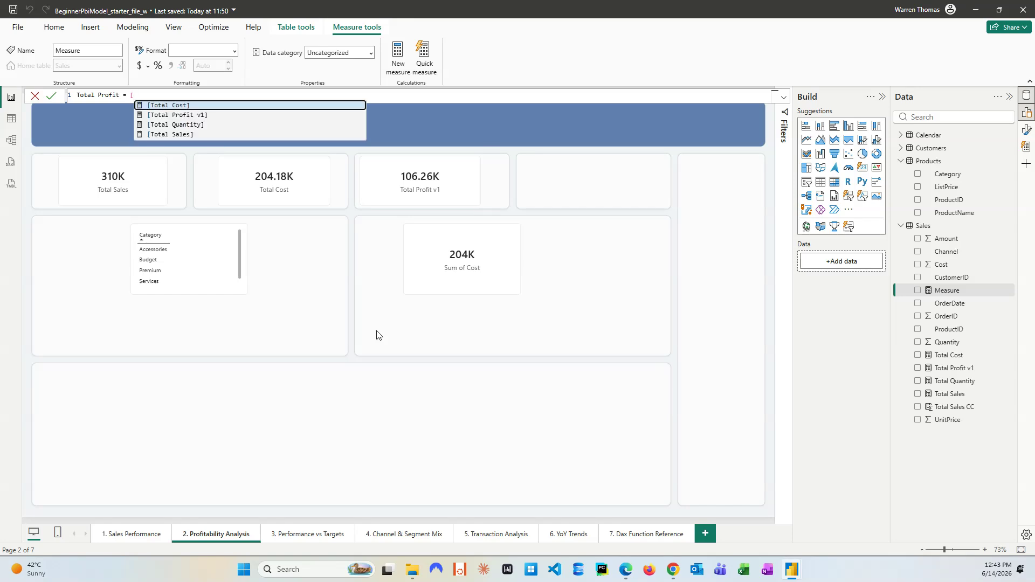
pyautogui.click(174, 138)
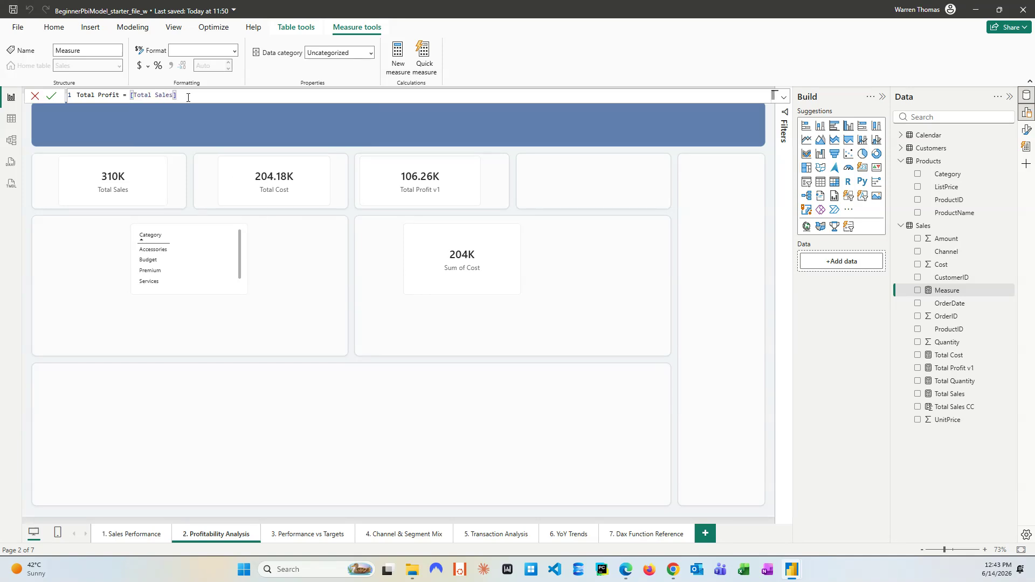
pyautogui.write('- [to')
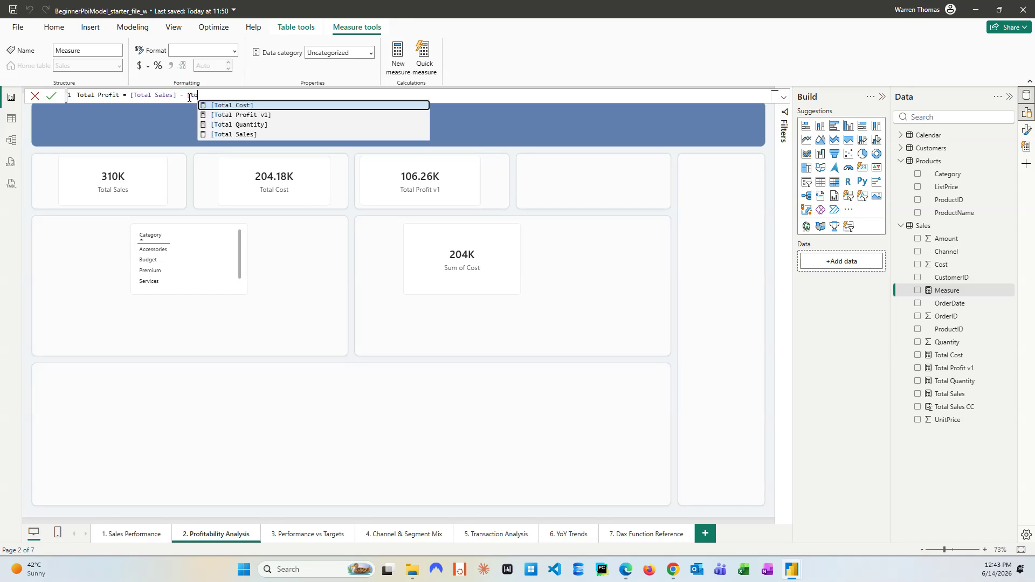
pyautogui.press('Tab')
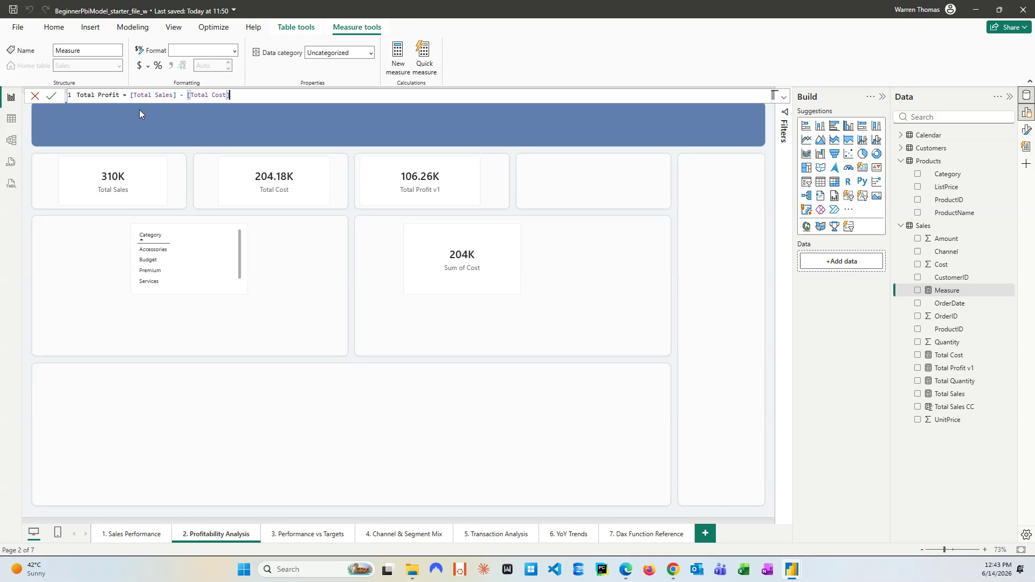
pyautogui.press('Return')
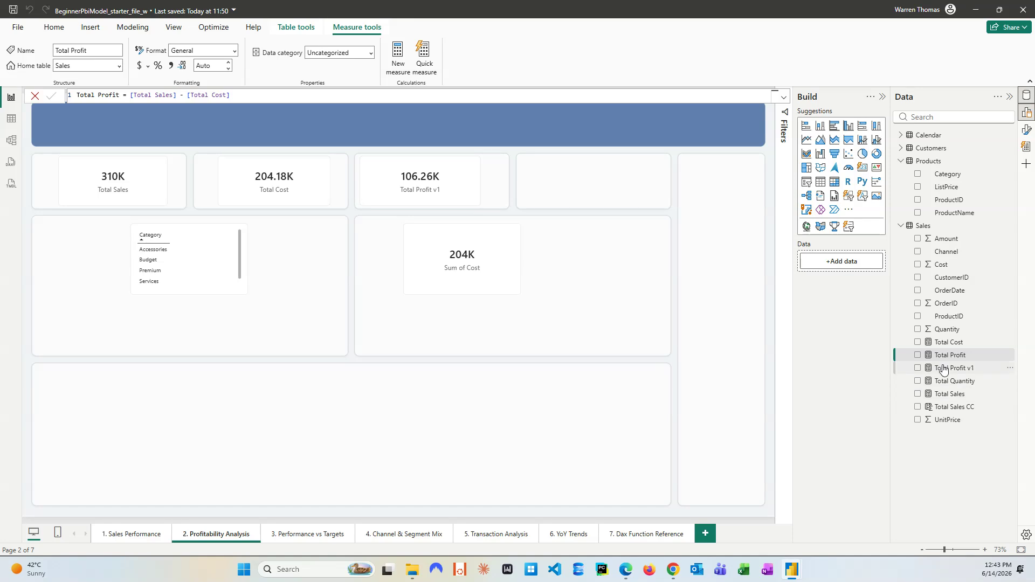
pyautogui.moveTo(948, 356); pyautogui.dragTo(334, 293)
pyautogui.click(519, 403)
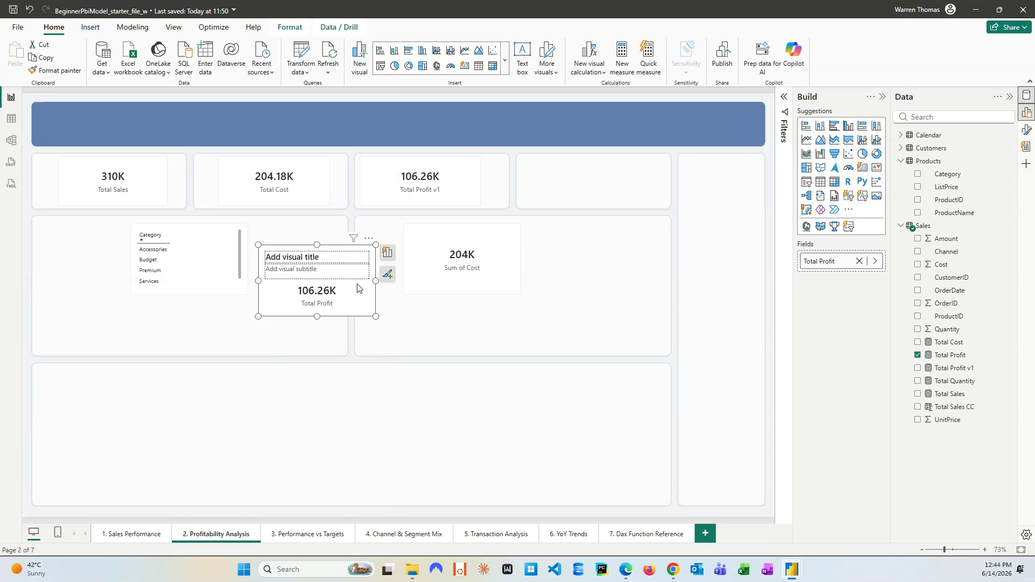
# Step: Compare the formulas of the Total Profit v1 and Total Profit measures, examining the sales and cost terms of each
pyautogui.click(430, 182)
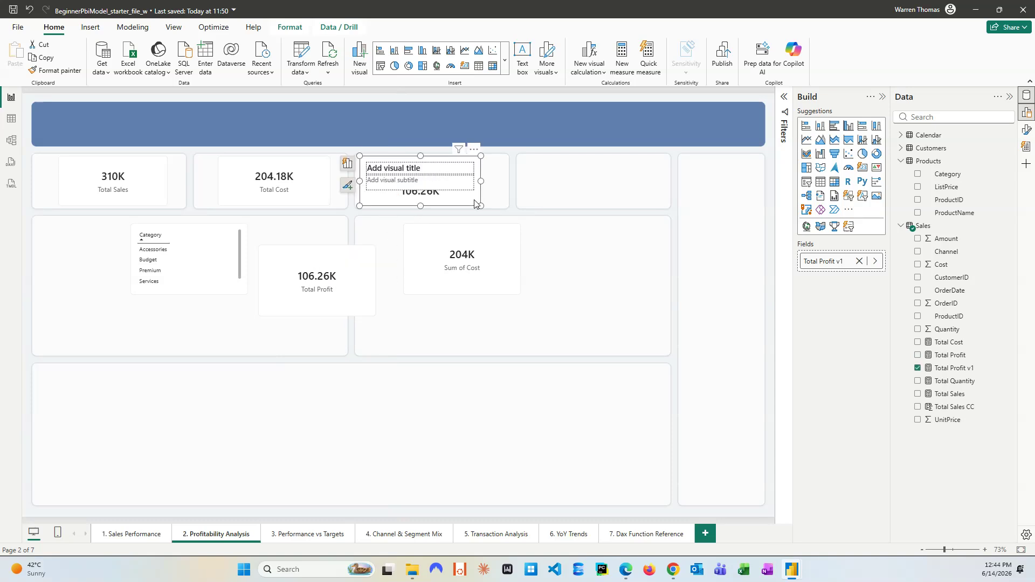
pyautogui.click(949, 369)
pyautogui.moveTo(141, 93); pyautogui.dragTo(273, 95)
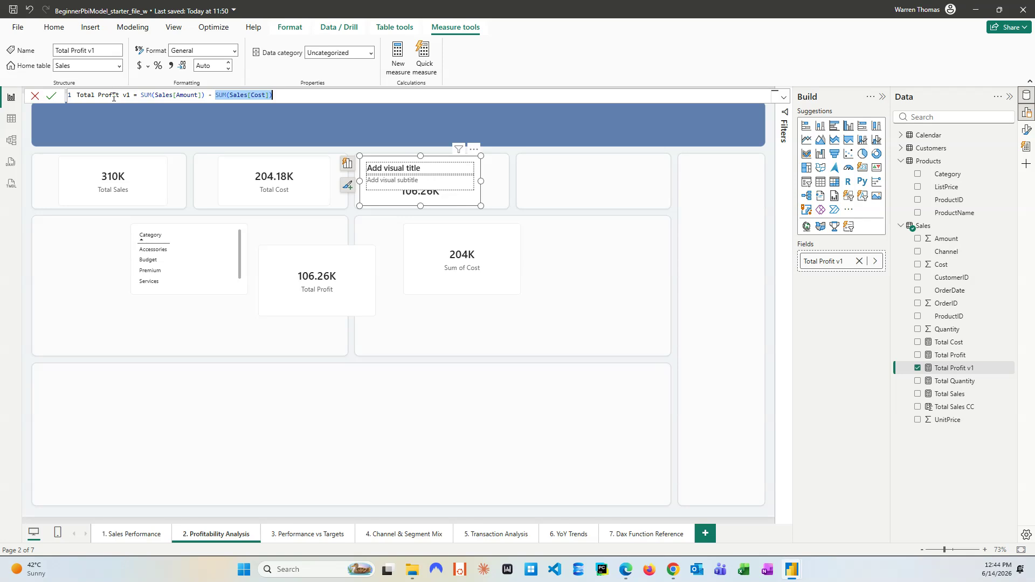
pyautogui.click(433, 361)
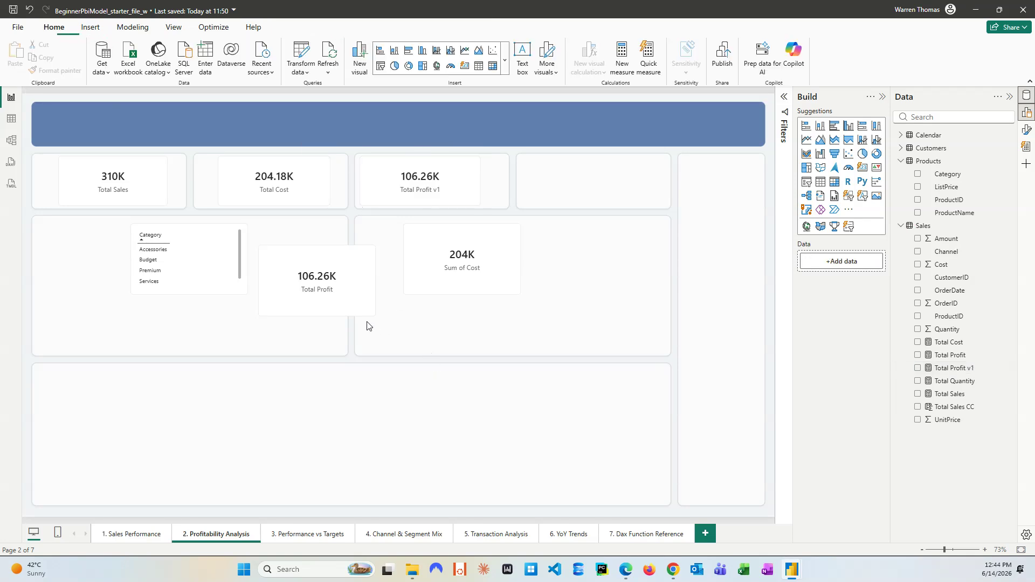
pyautogui.click(949, 355)
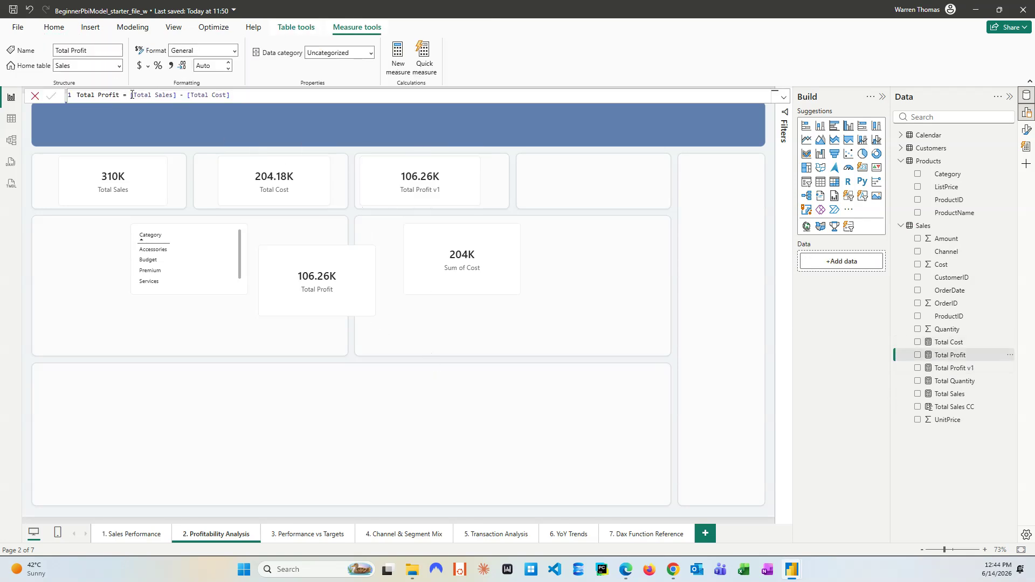
pyautogui.moveTo(131, 95); pyautogui.dragTo(176, 95)
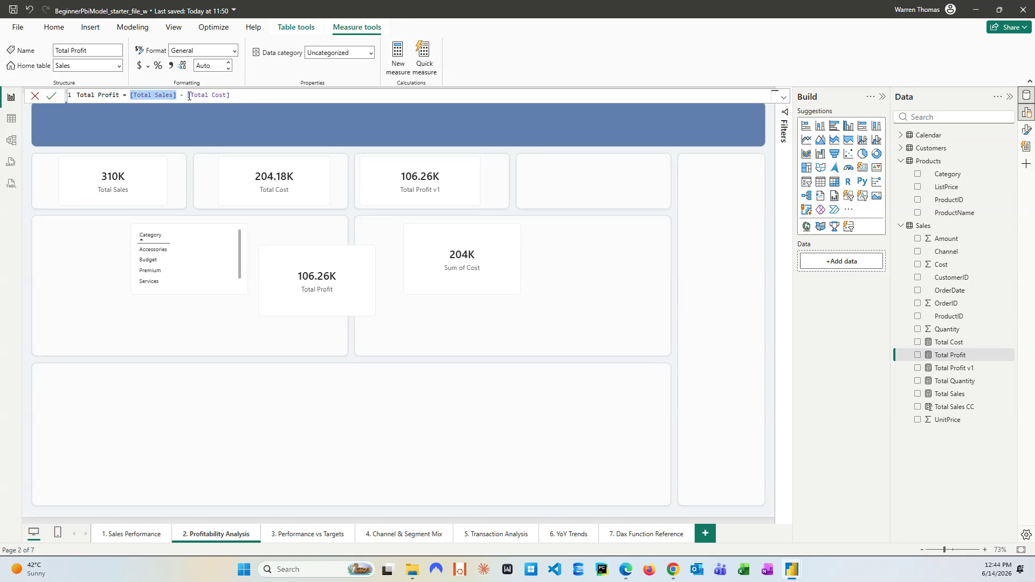
pyautogui.click(188, 96)
pyautogui.moveTo(187, 96); pyautogui.dragTo(242, 95)
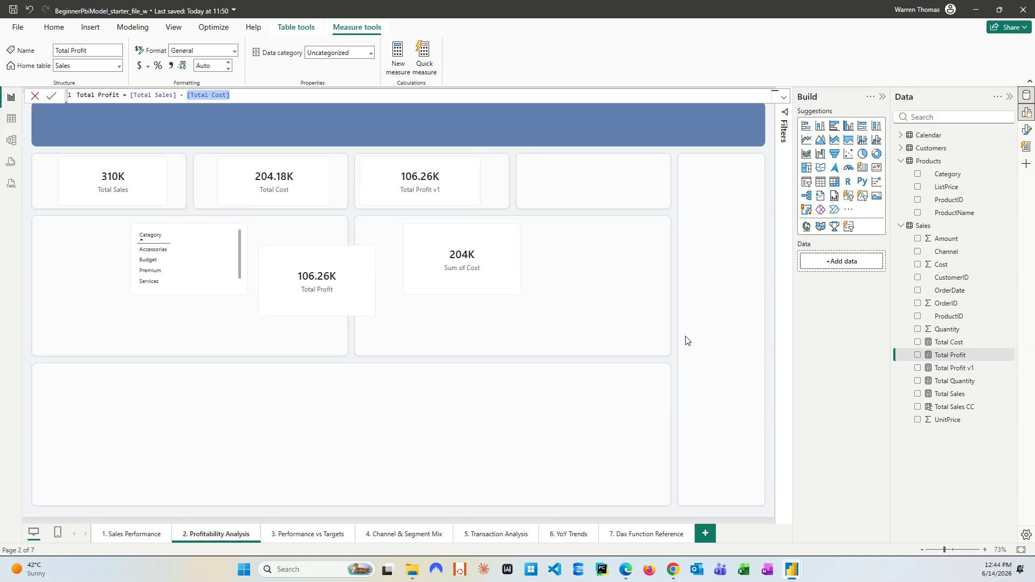
pyautogui.click(950, 369)
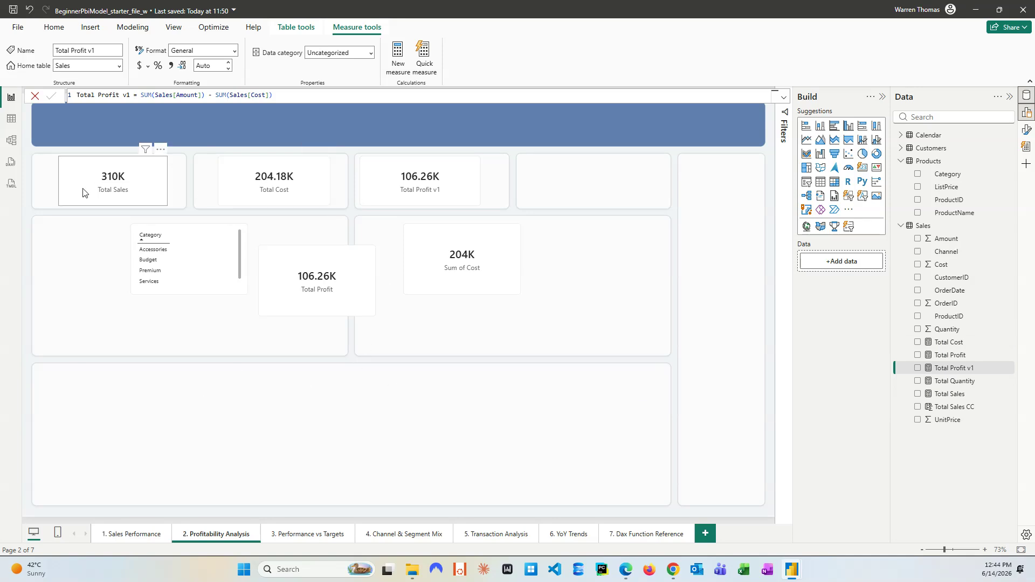
# Step: Copy the Year, Region and Category slicers from the Sales Performance page to the Profitability Analysis page without syncing them
pyautogui.click(134, 534)
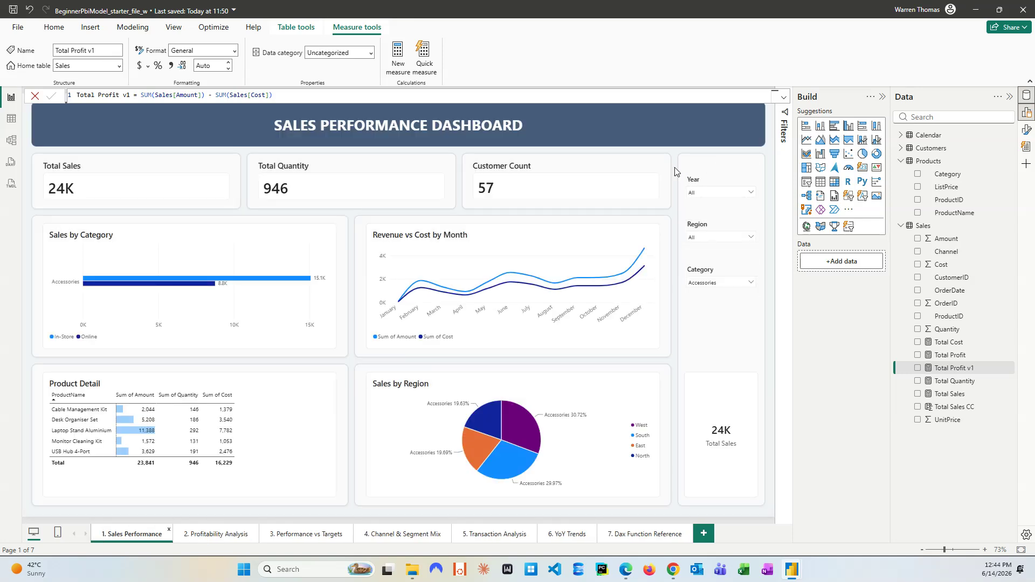
pyautogui.moveTo(679, 158); pyautogui.dragTo(776, 334)
pyautogui.click(44, 57)
pyautogui.click(196, 534)
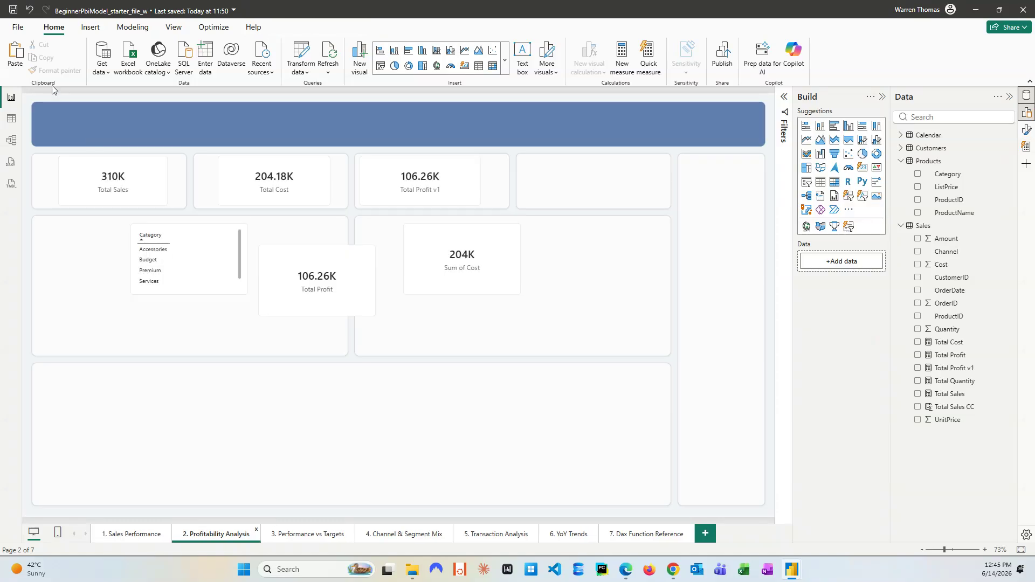
pyautogui.click(16, 56)
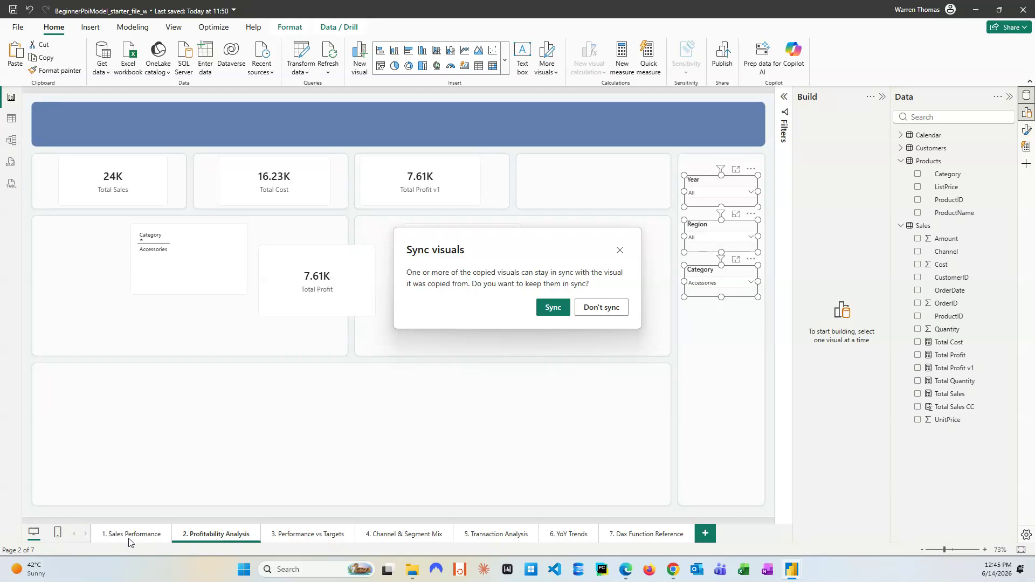
pyautogui.click(601, 308)
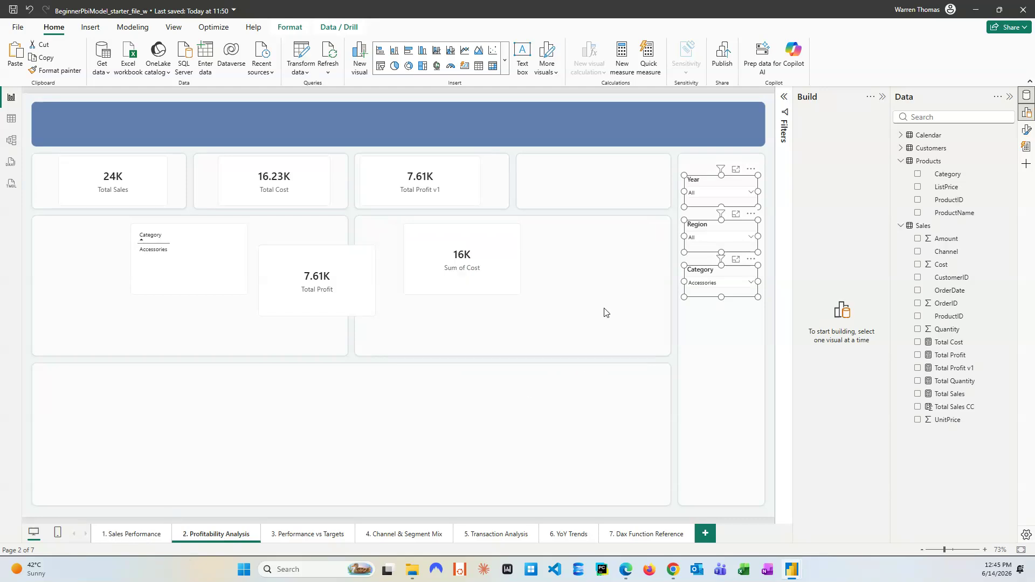
# Step: Test the pasted Year slicer by filtering the page to 2024, and clear that selection again
pyautogui.click(670, 405)
pyautogui.click(715, 193)
pyautogui.click(696, 218)
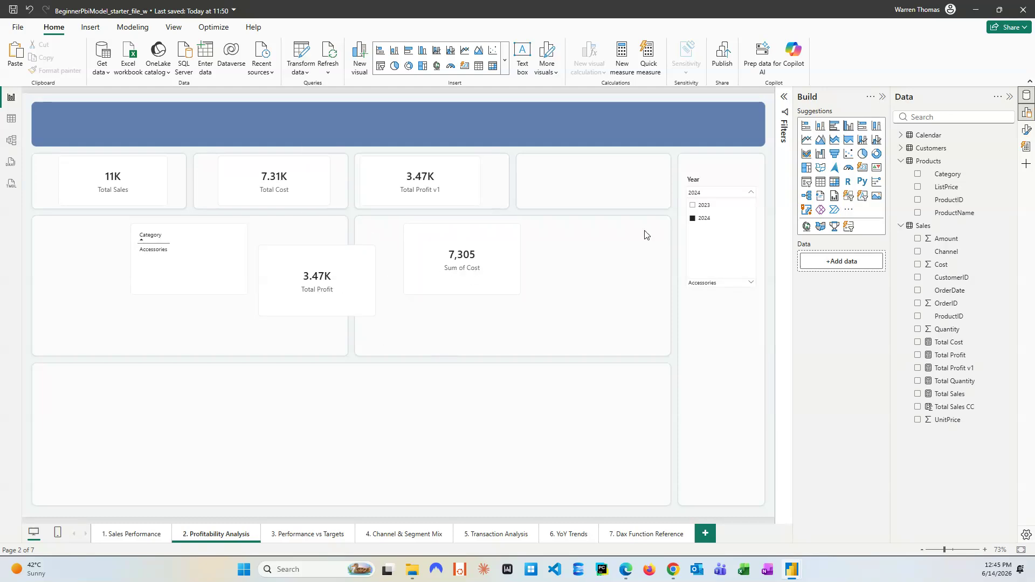
pyautogui.click(704, 217)
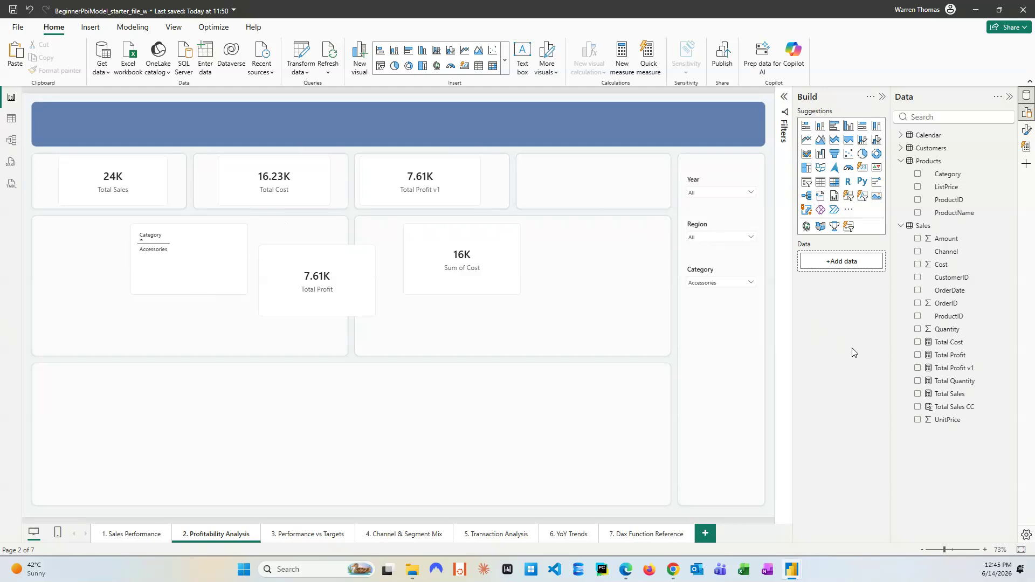
# Step: Review the formulas of the Total Profit v1, Total Profit and Total Sales measures, comparing direct column sums with measure references
pyautogui.click(941, 370)
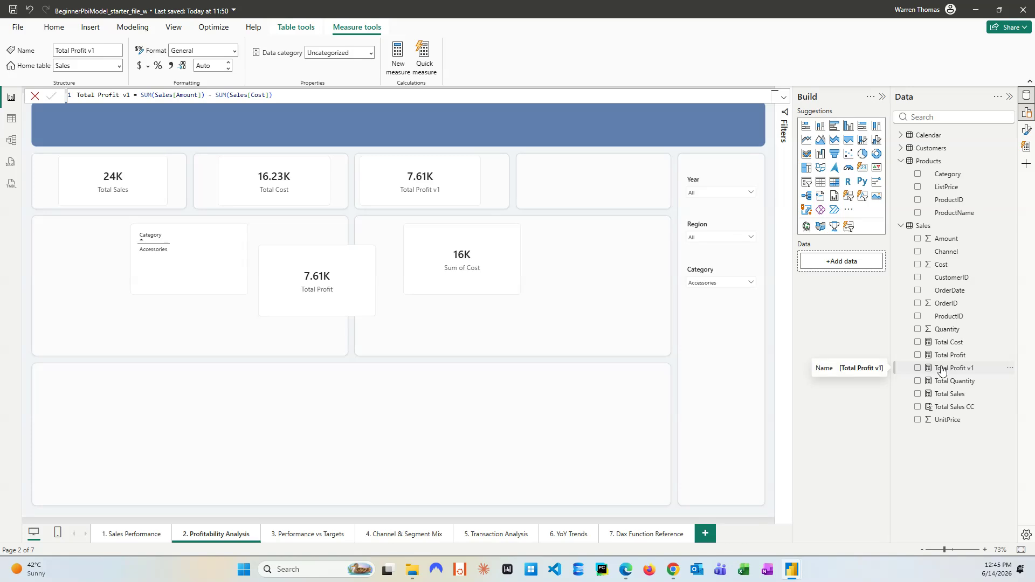
pyautogui.click(943, 356)
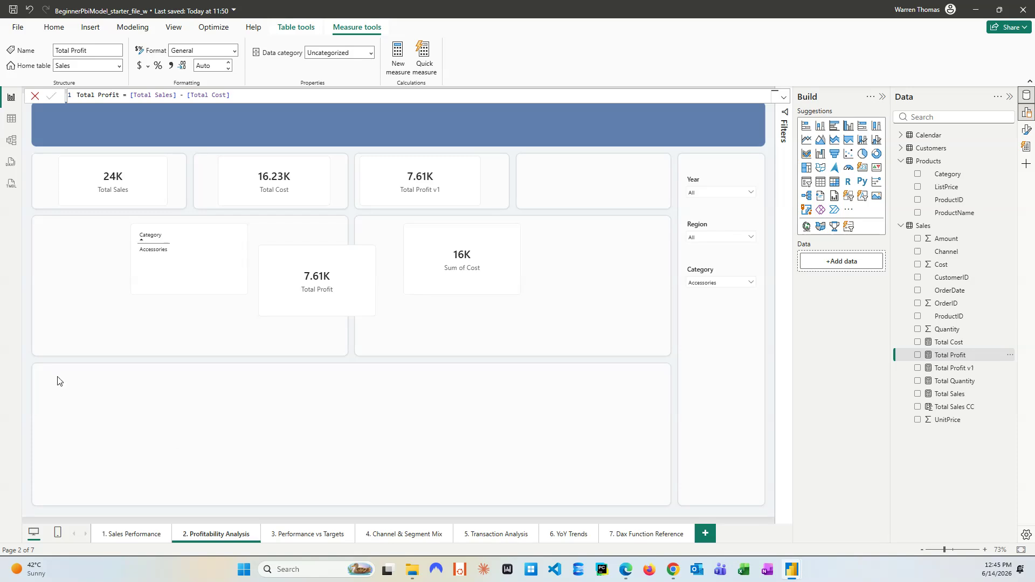
pyautogui.click(941, 396)
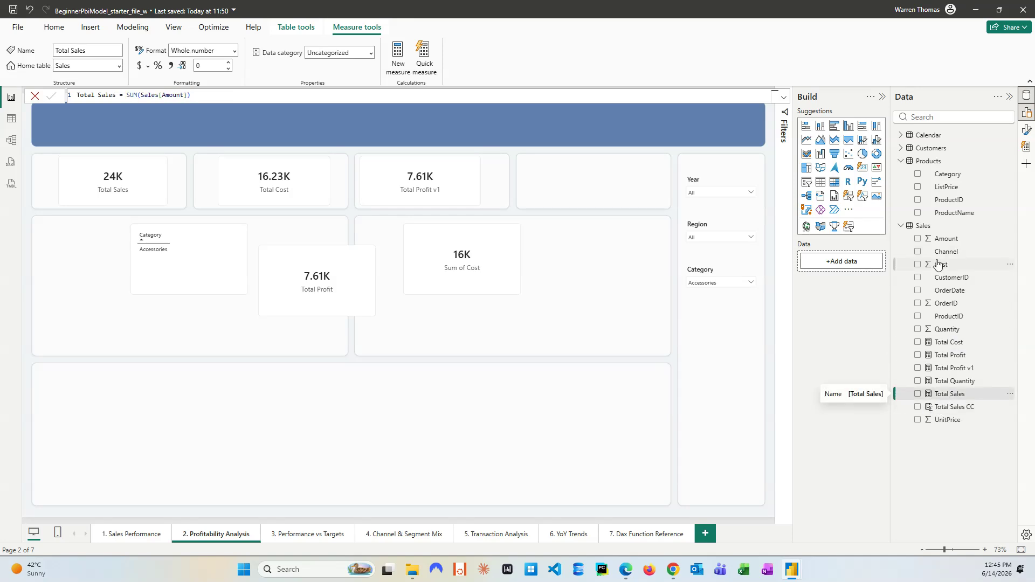
# Step: Place the Amount field from the Sales table as a summed card below the Category slicer
pyautogui.moveTo(943, 244); pyautogui.dragTo(746, 362)
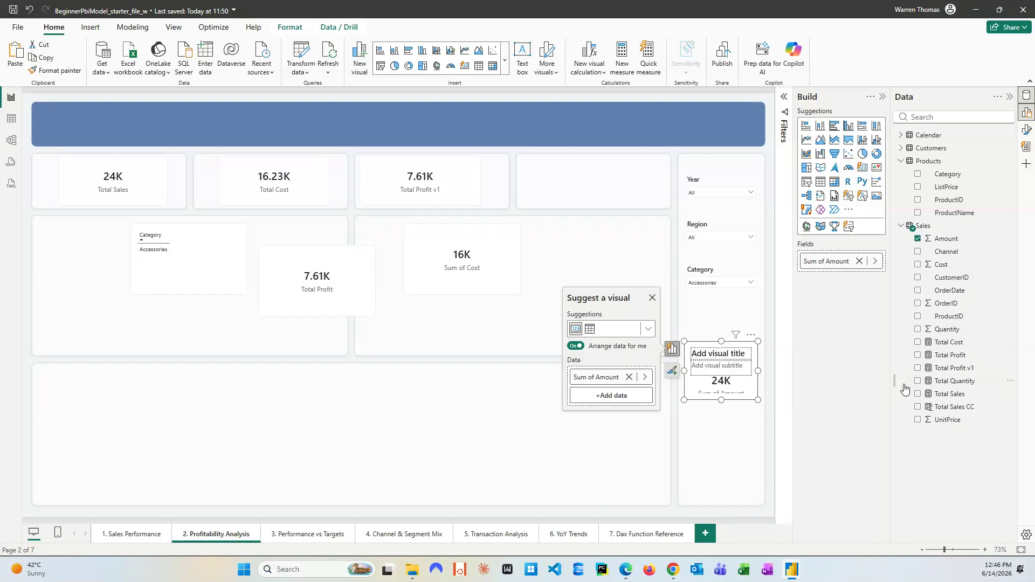
# Step: Examine the Total Profit v1 formula, checking the Amount and Cost columns referenced inside its two SUM terms
pyautogui.click(953, 368)
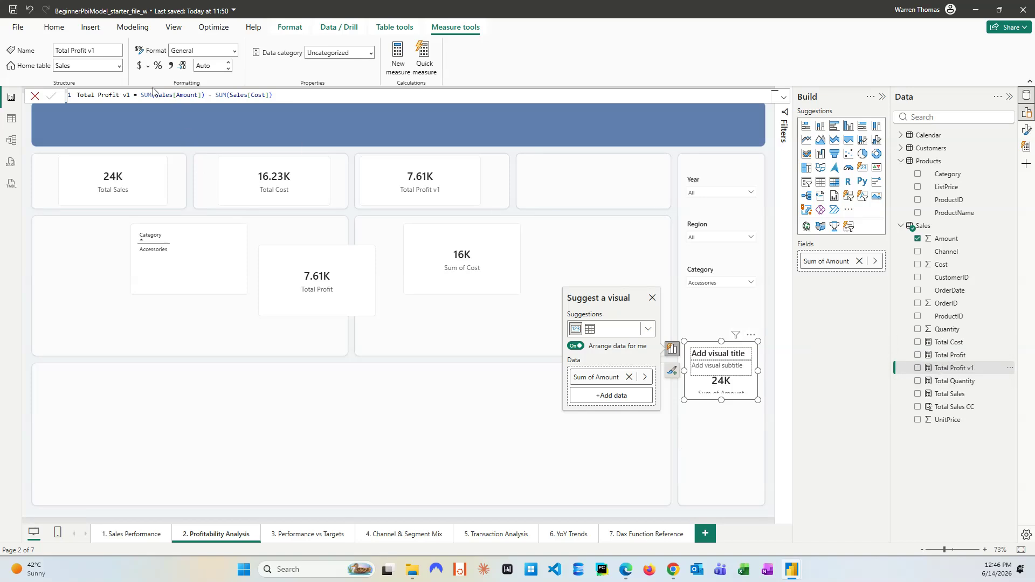
pyautogui.moveTo(145, 96); pyautogui.dragTo(273, 95)
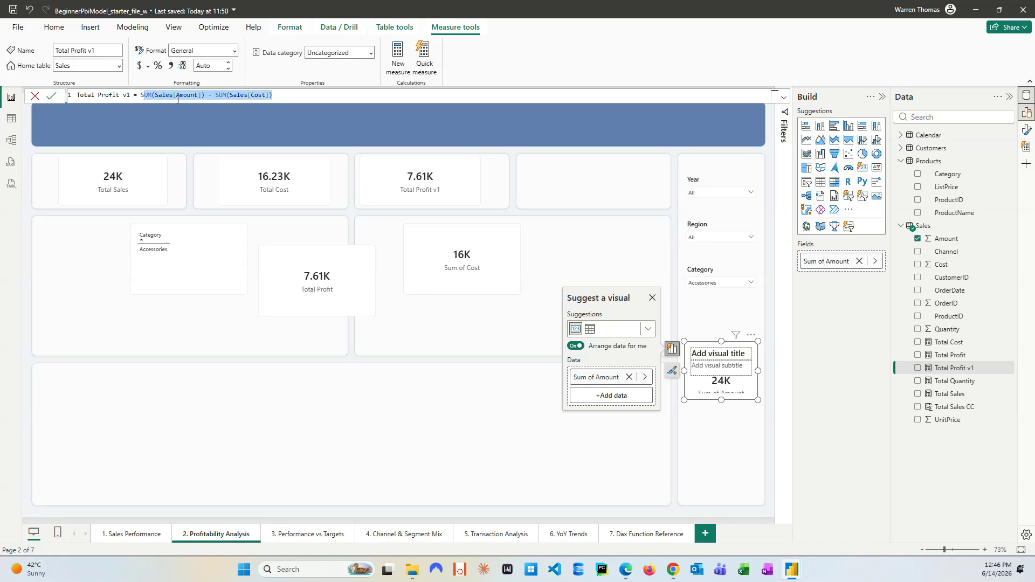
pyautogui.click(178, 97)
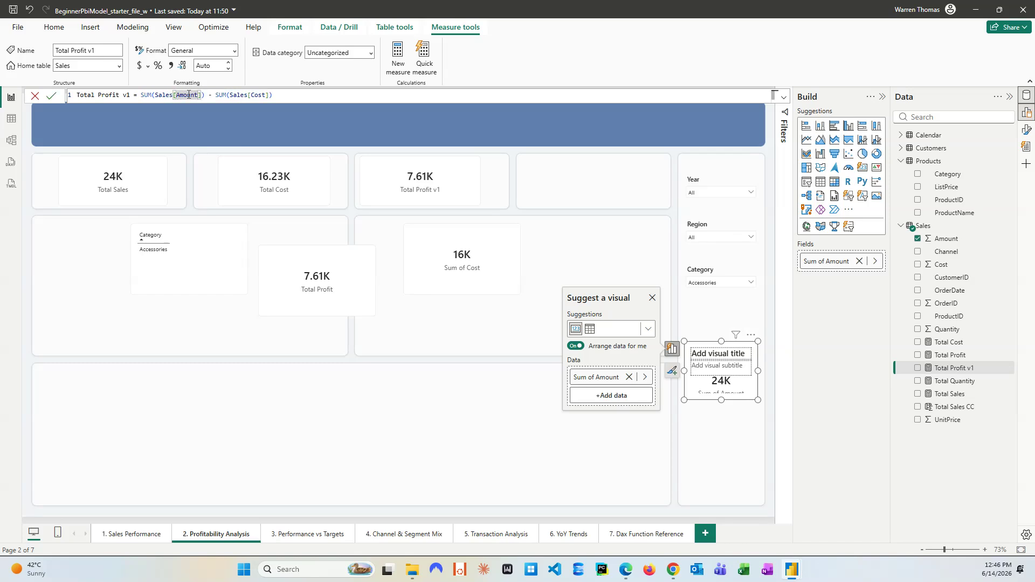
pyautogui.click(256, 96)
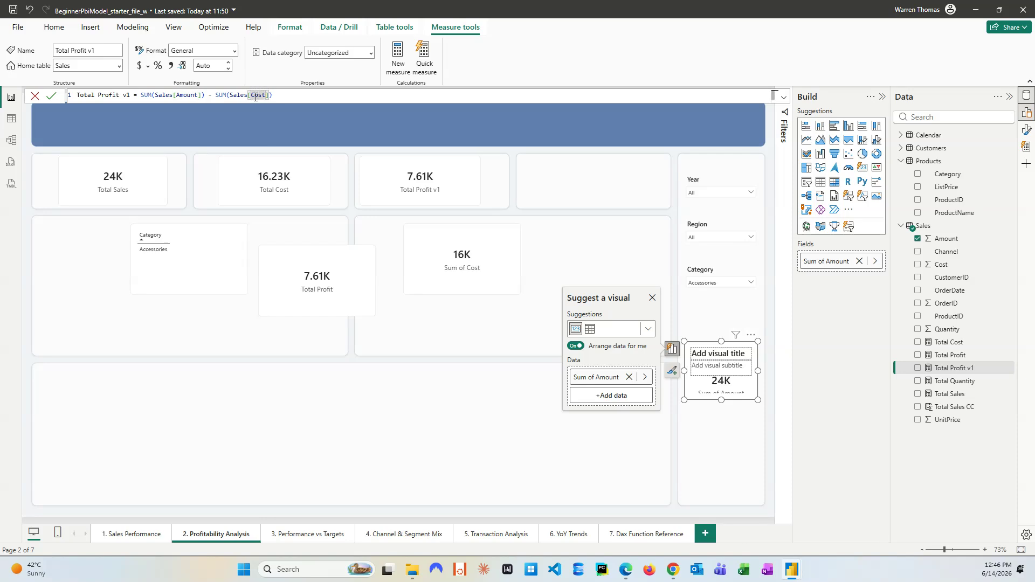